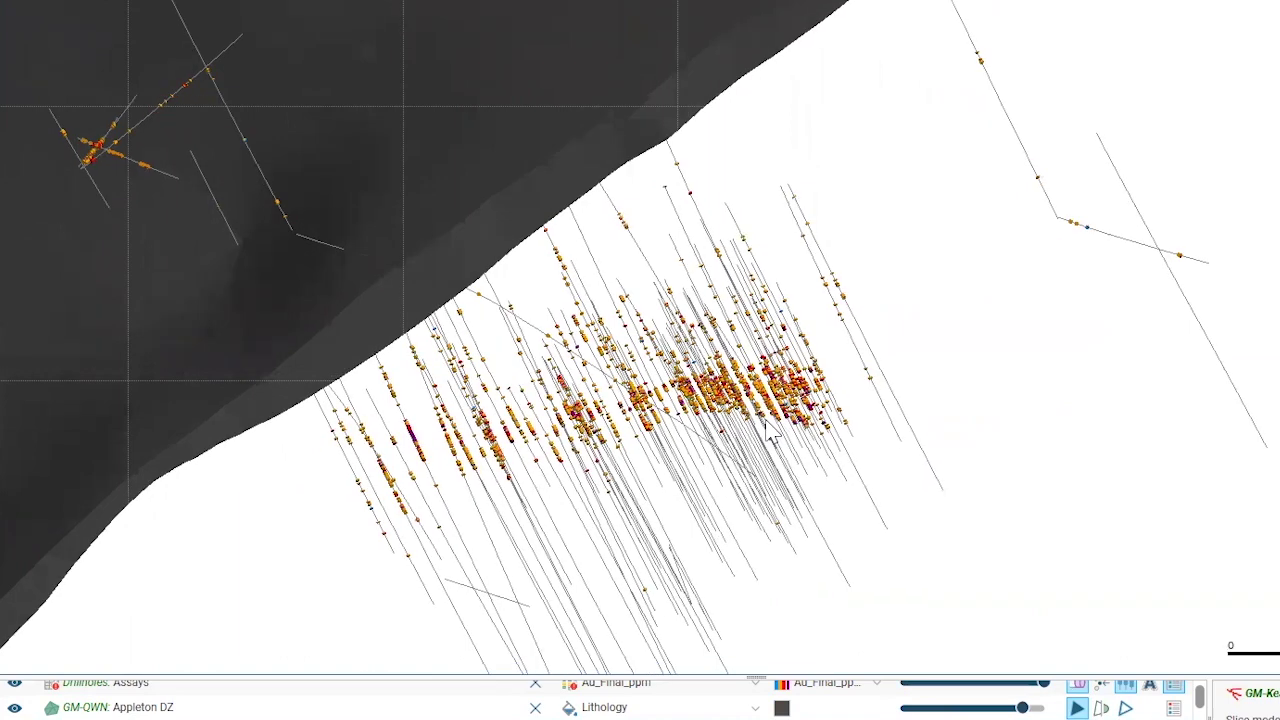
Examine the gold assay drillholes beside the Appleton DZ from several angles and at closer range.
middle_click_drag(765, 421, 887, 333)
scroll(873, 305, "up", 5)
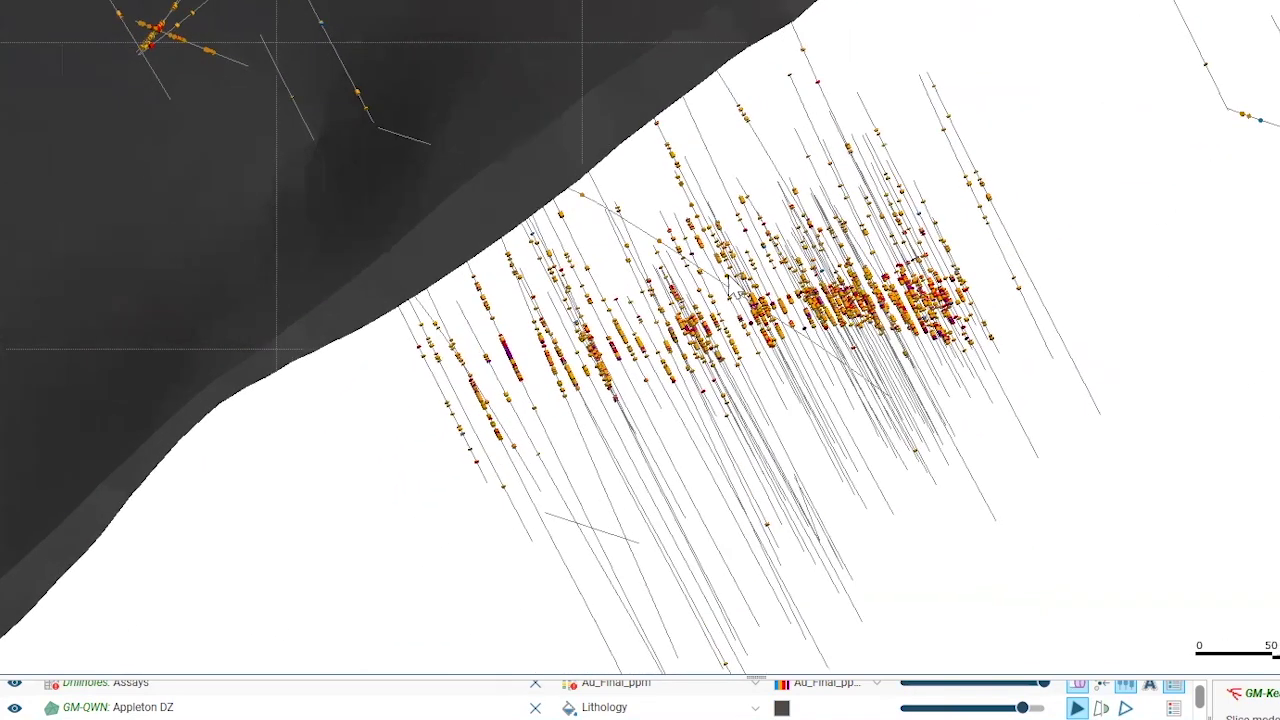
left_click_drag(867, 295, 961, 300)
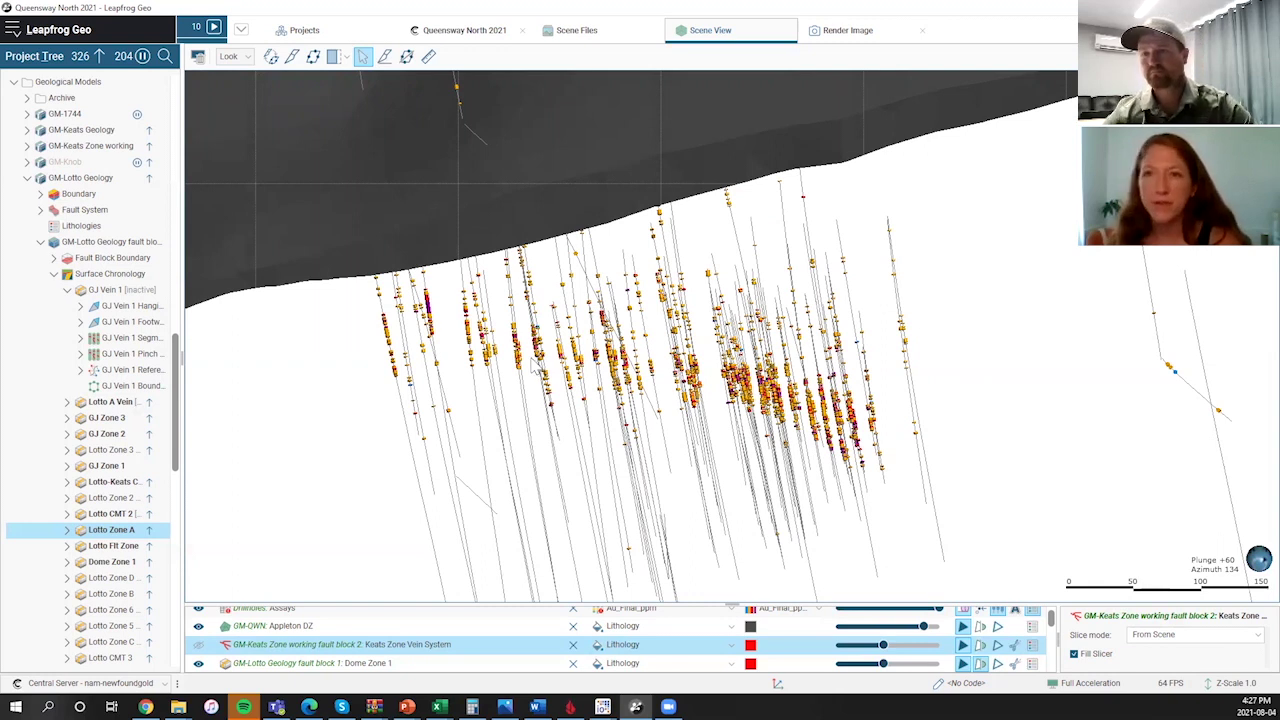
left_click_drag(612, 384, 692, 350)
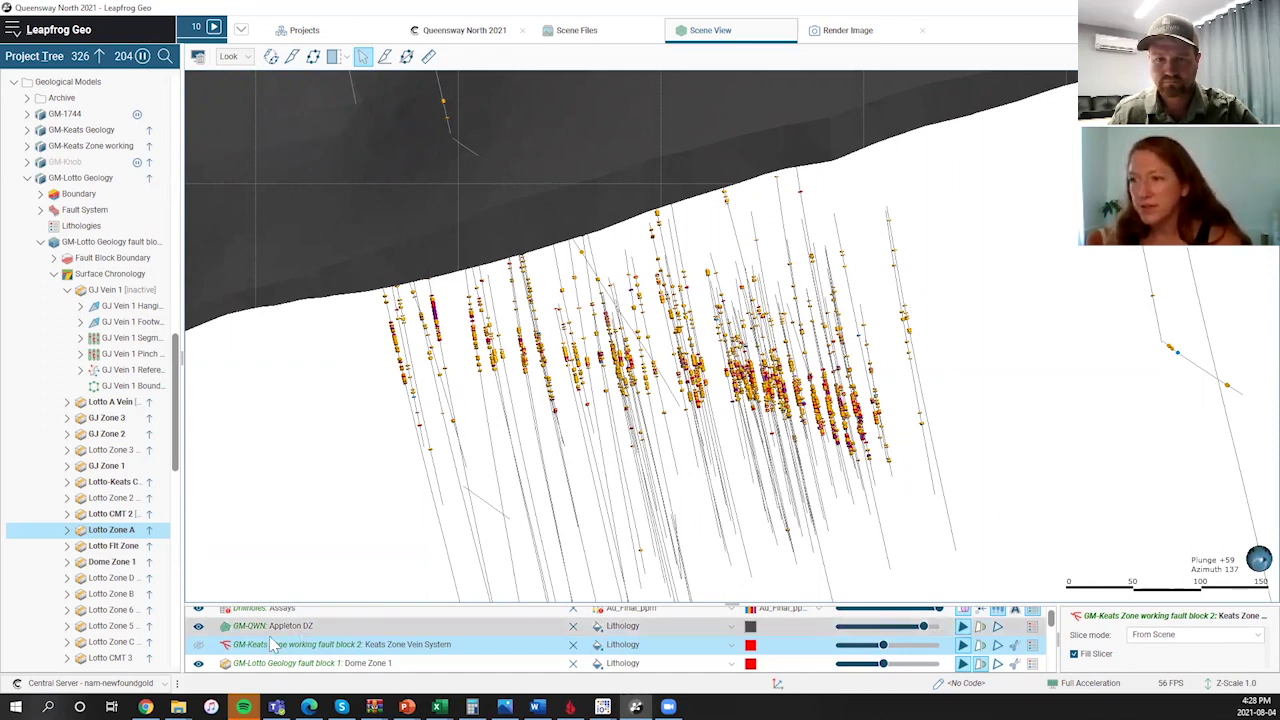
Show the Keats Zone Vein System and compare its veins with the surrounding assay drillholes and the Appleton DZ.
left_click_drag(577, 459, 703, 342)
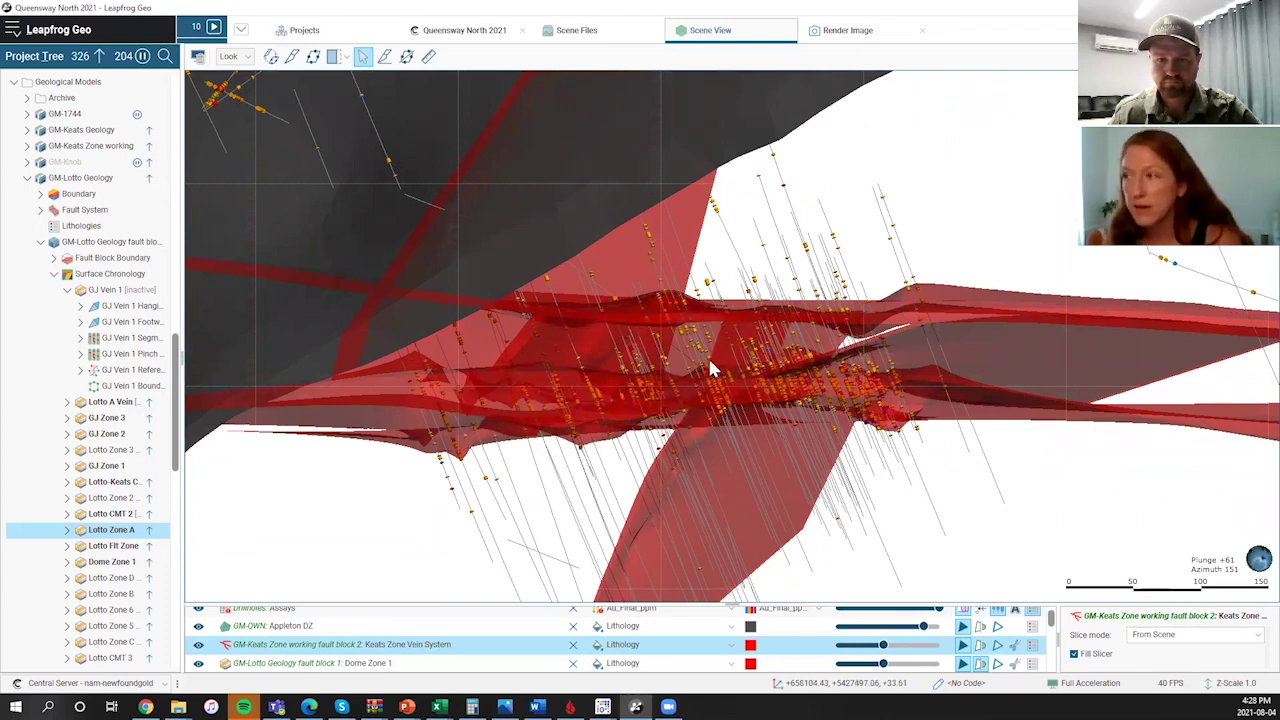
scroll(640, 367, "down", 2)
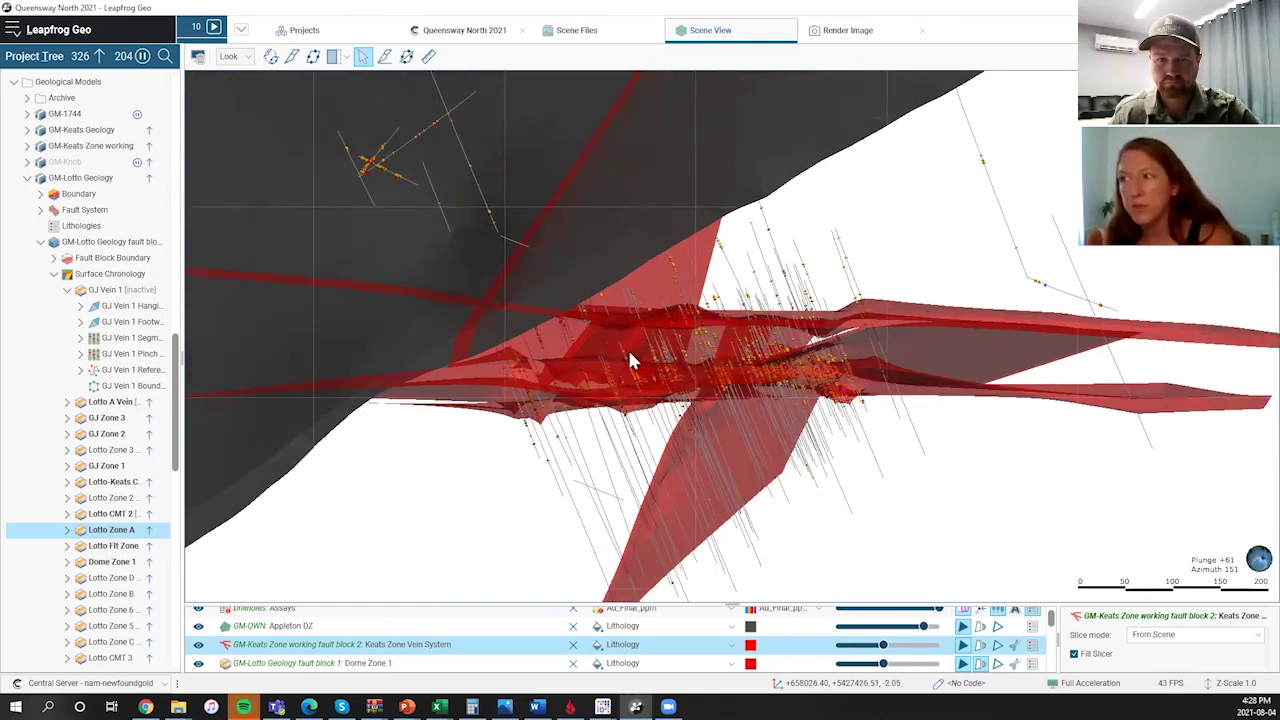
left_click_drag(629, 359, 565, 321)
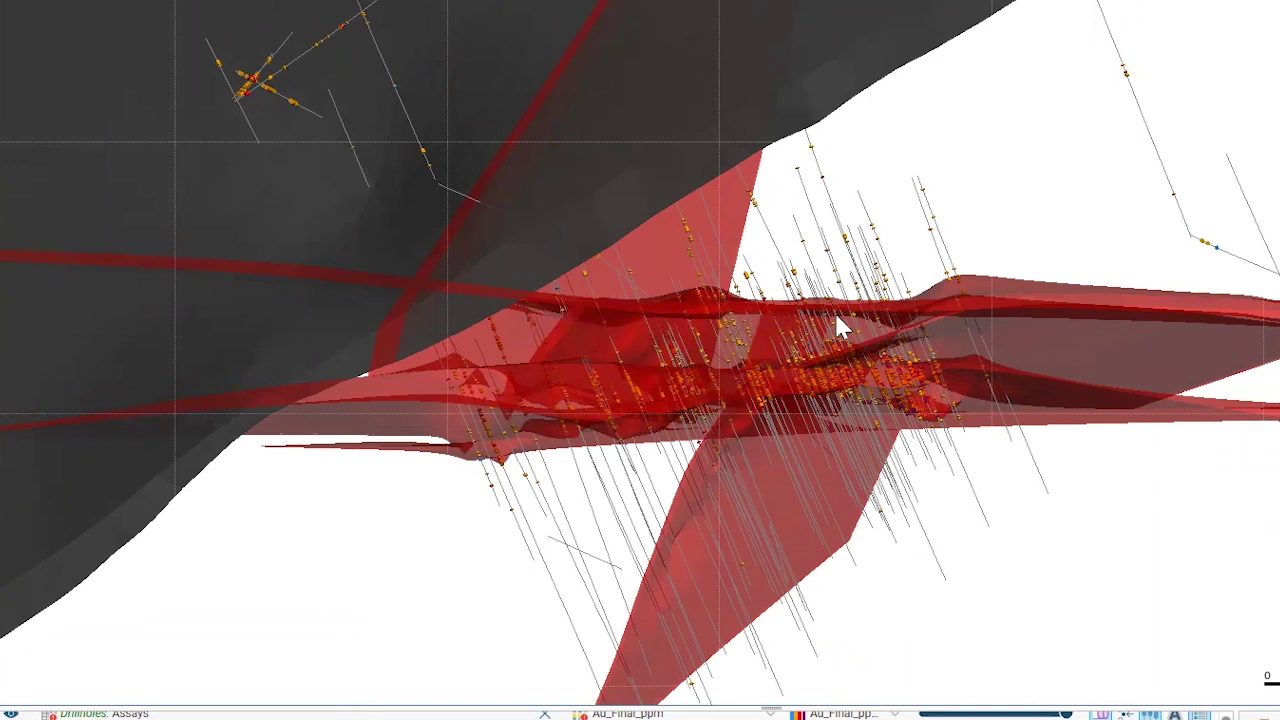
left_click_drag(836, 316, 789, 329)
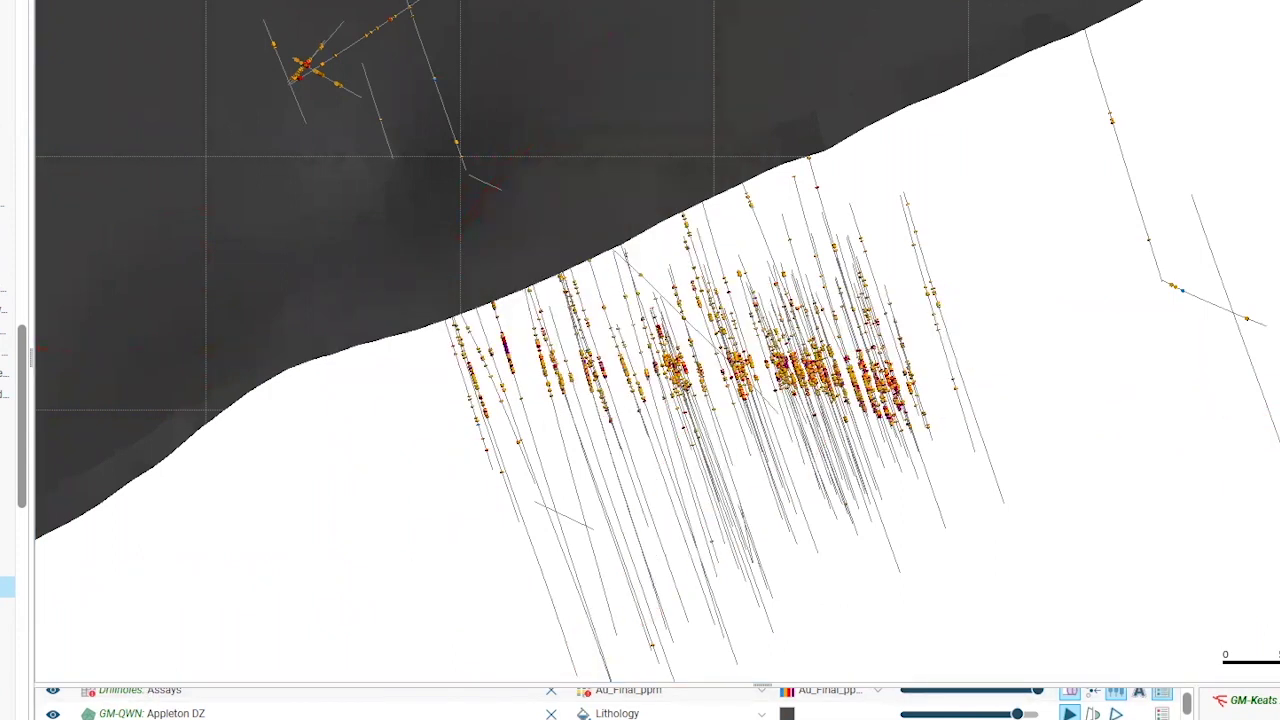
Slice the scene across the Keats drillholes with the vein system hidden and inspect the assay intervals in section.
left_click_drag(450, 530, 460, 530)
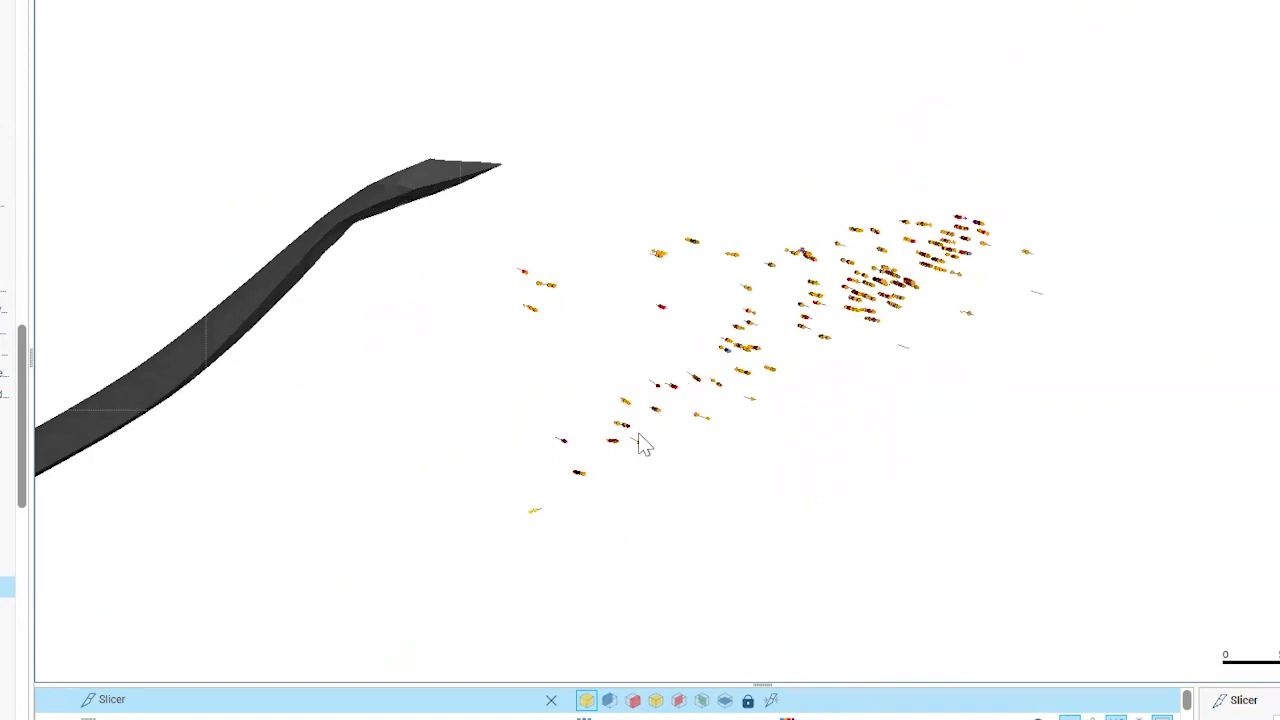
left_click_drag(639, 433, 645, 431)
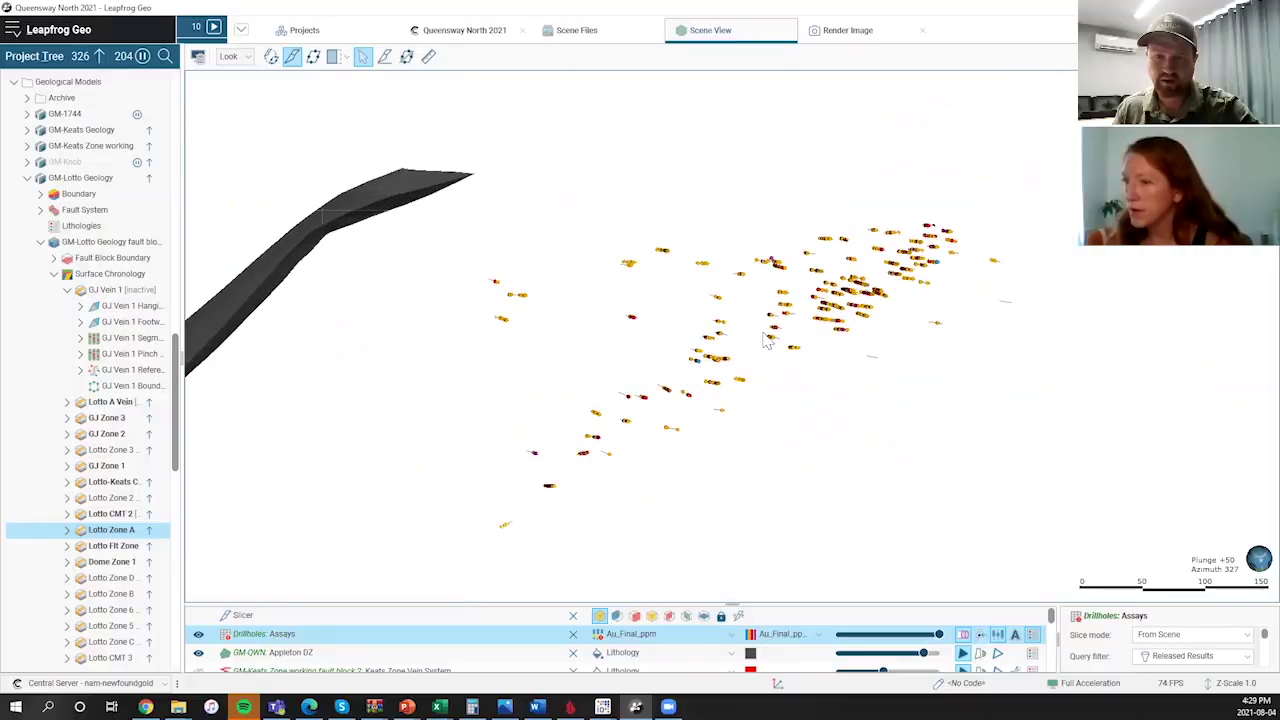
left_click_drag(718, 402, 629, 385)
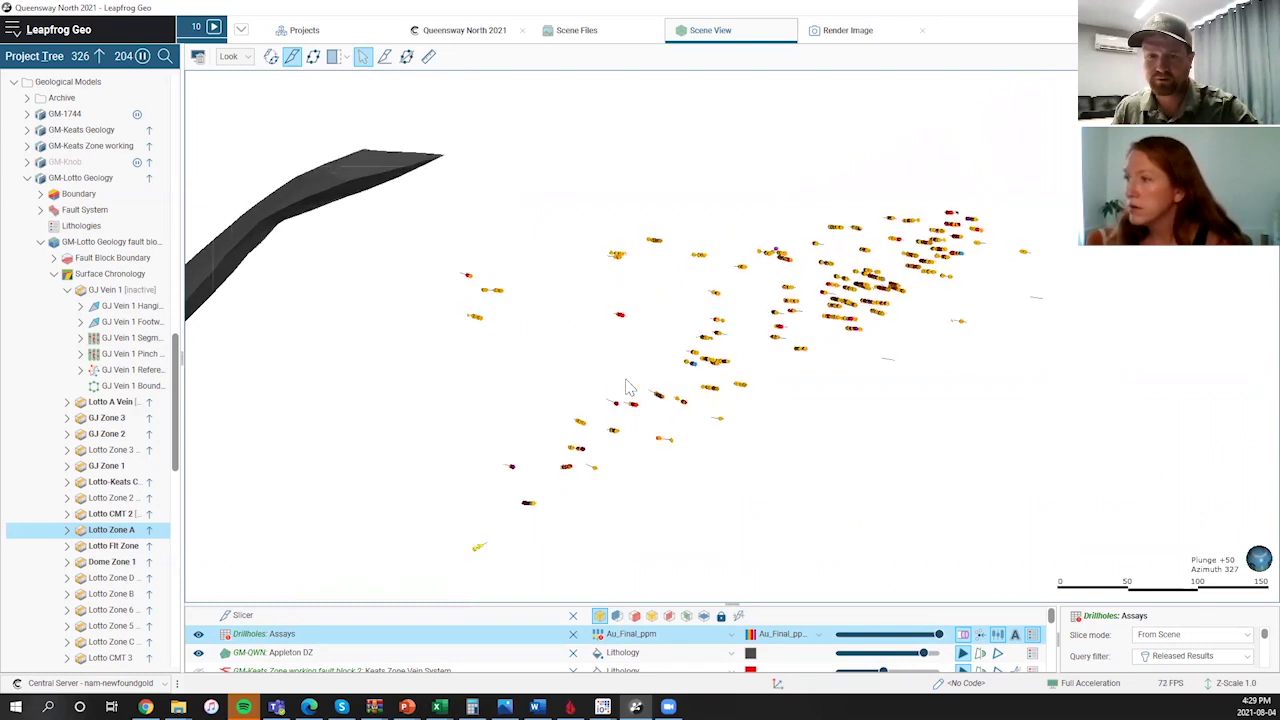
Add the Topography surface to the sliced scene for reference above the drillholes.
scroll(55, 362, "up", 7)
scroll(55, 362, "up", 15)
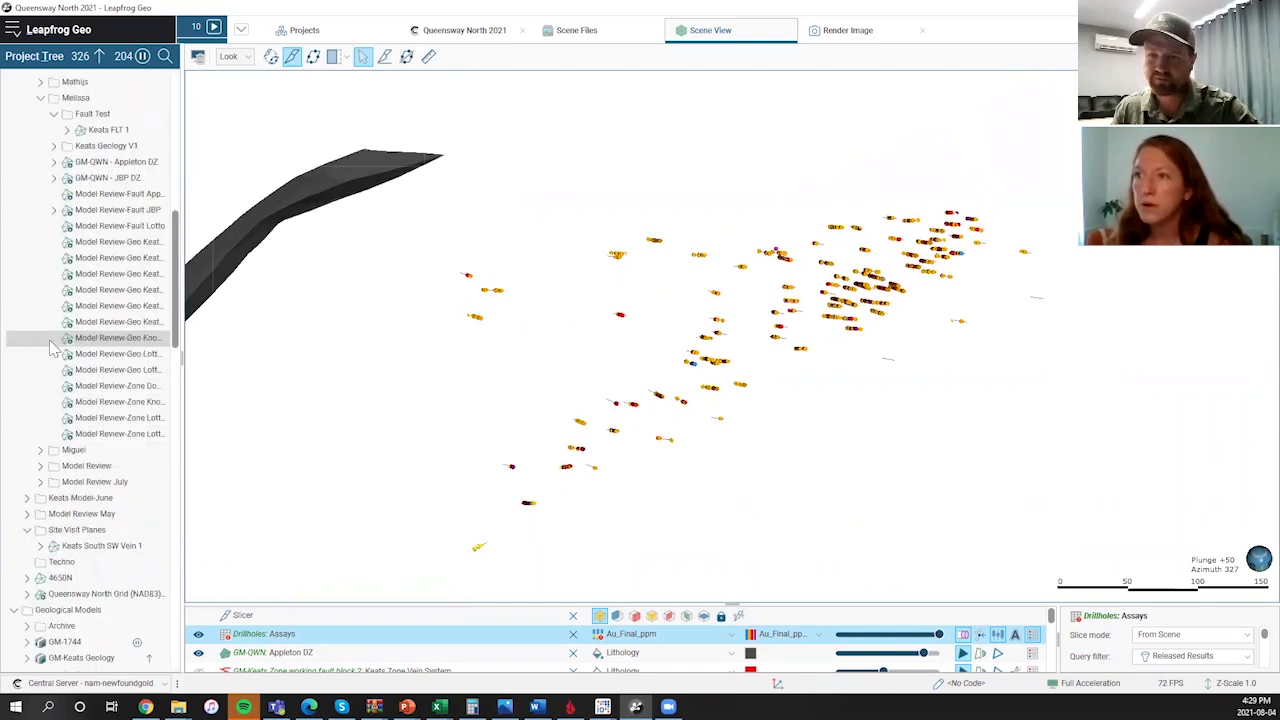
scroll(88, 113, "up", 2)
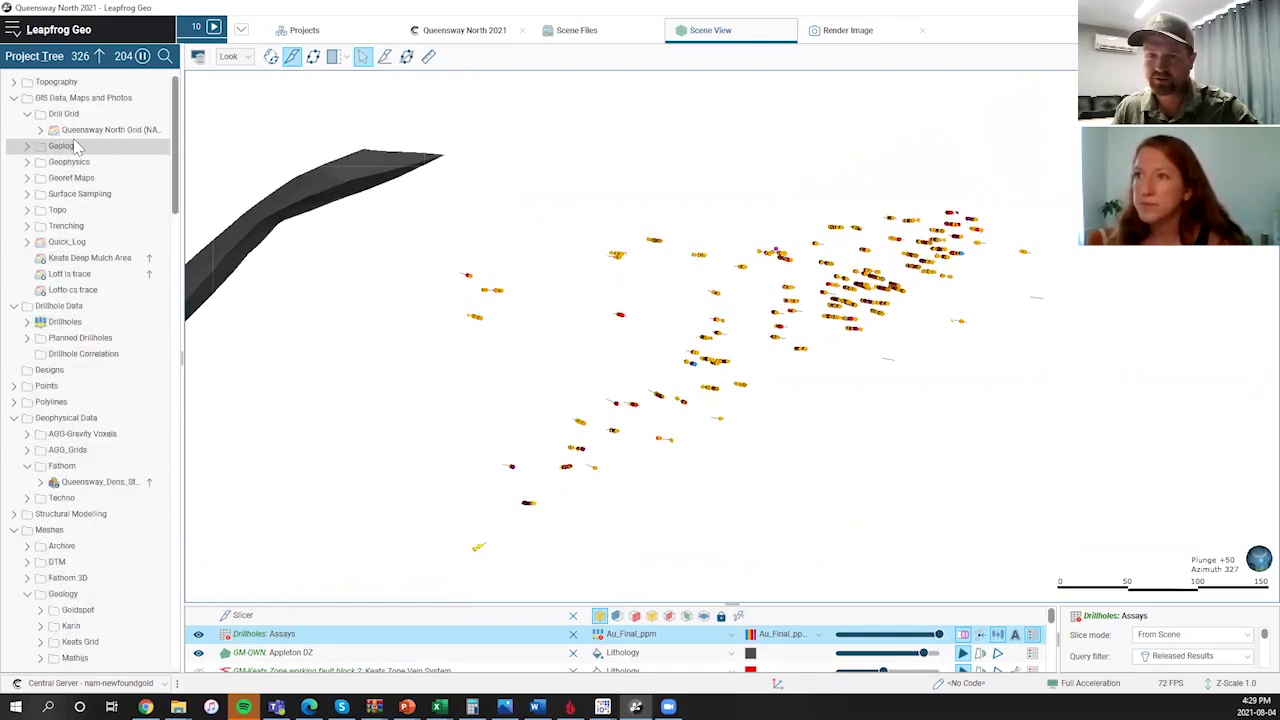
left_click(14, 83)
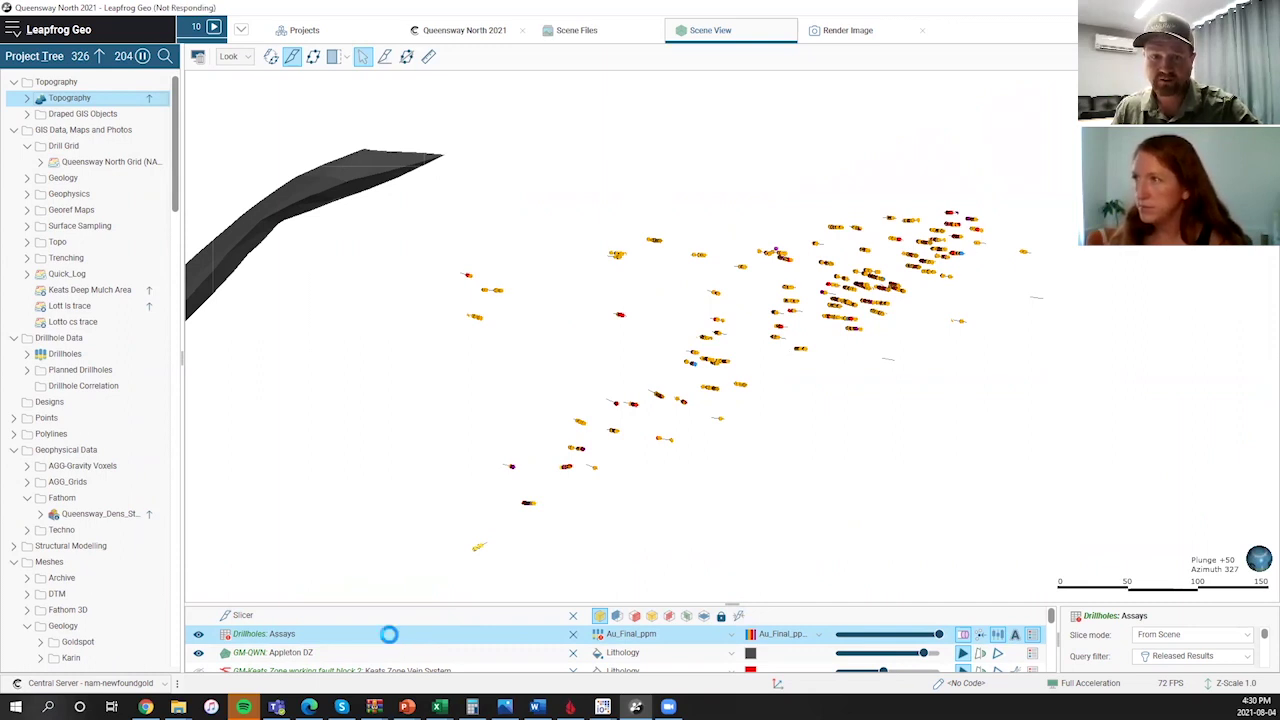
left_click_drag(390, 635, 456, 629)
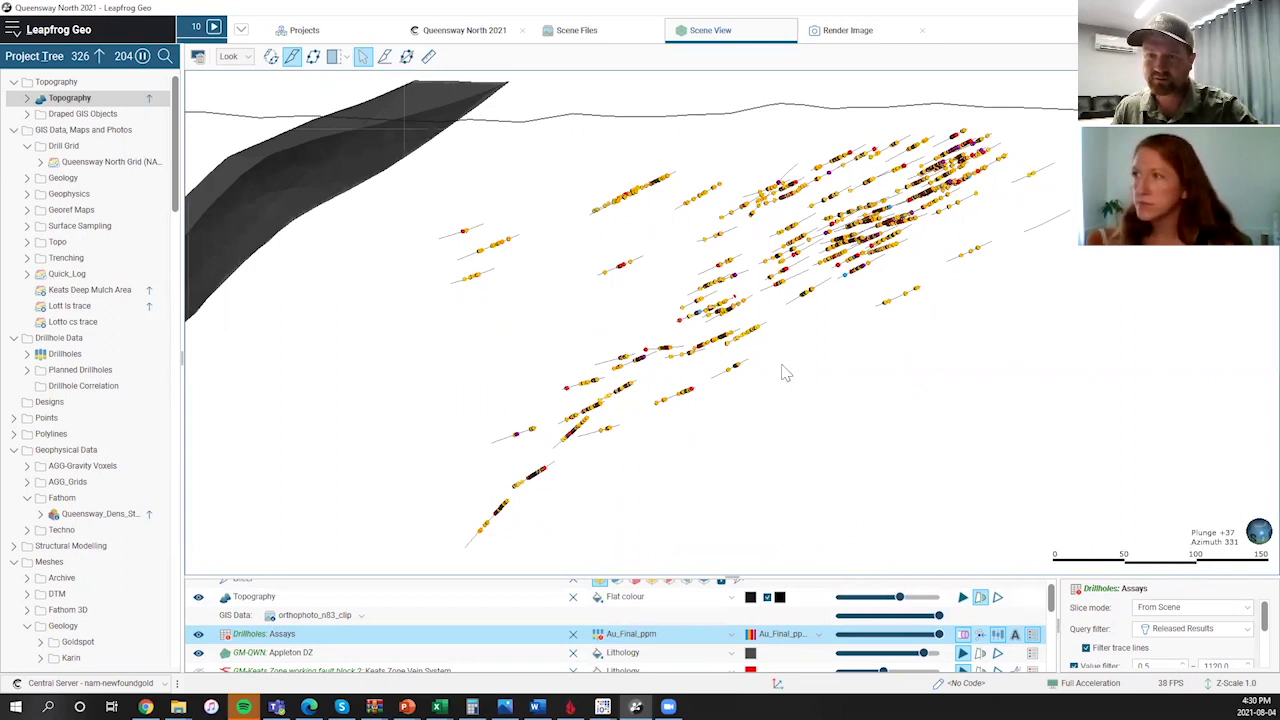
Remove the slice to restore the full drillholes and Appleton DZ, viewed from above.
scroll(765, 325, "down", 2)
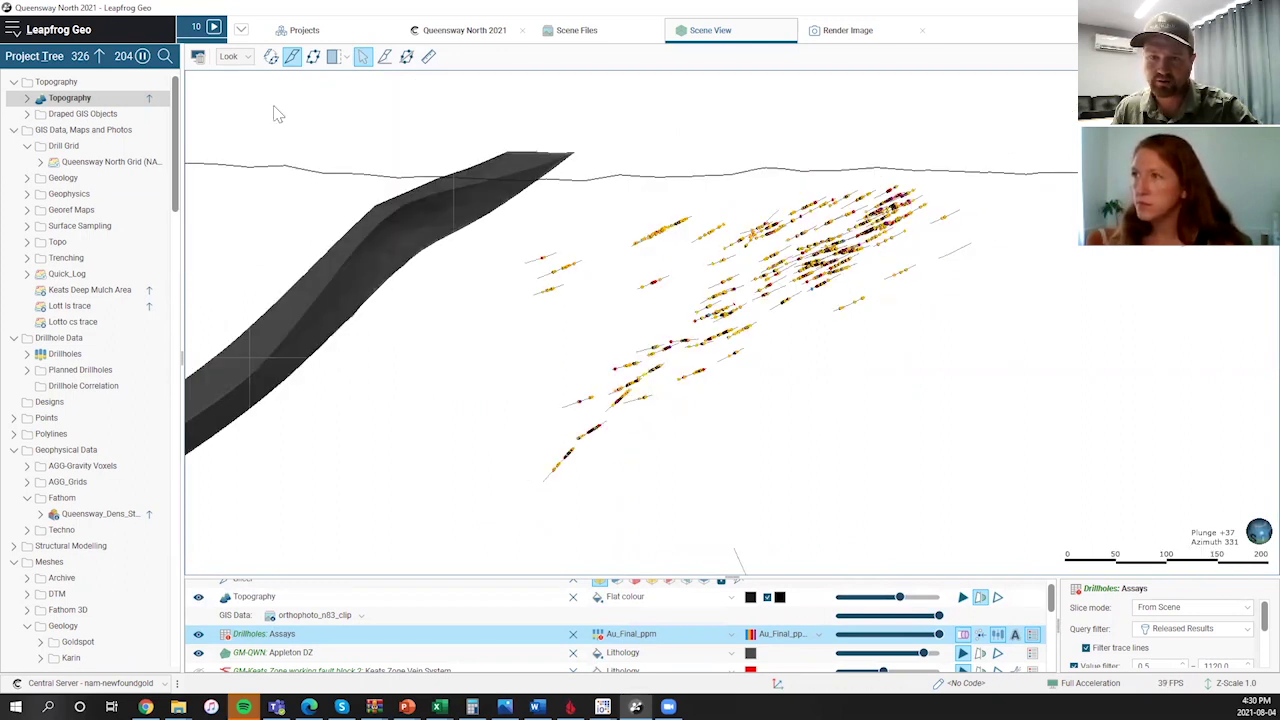
left_click(292, 57)
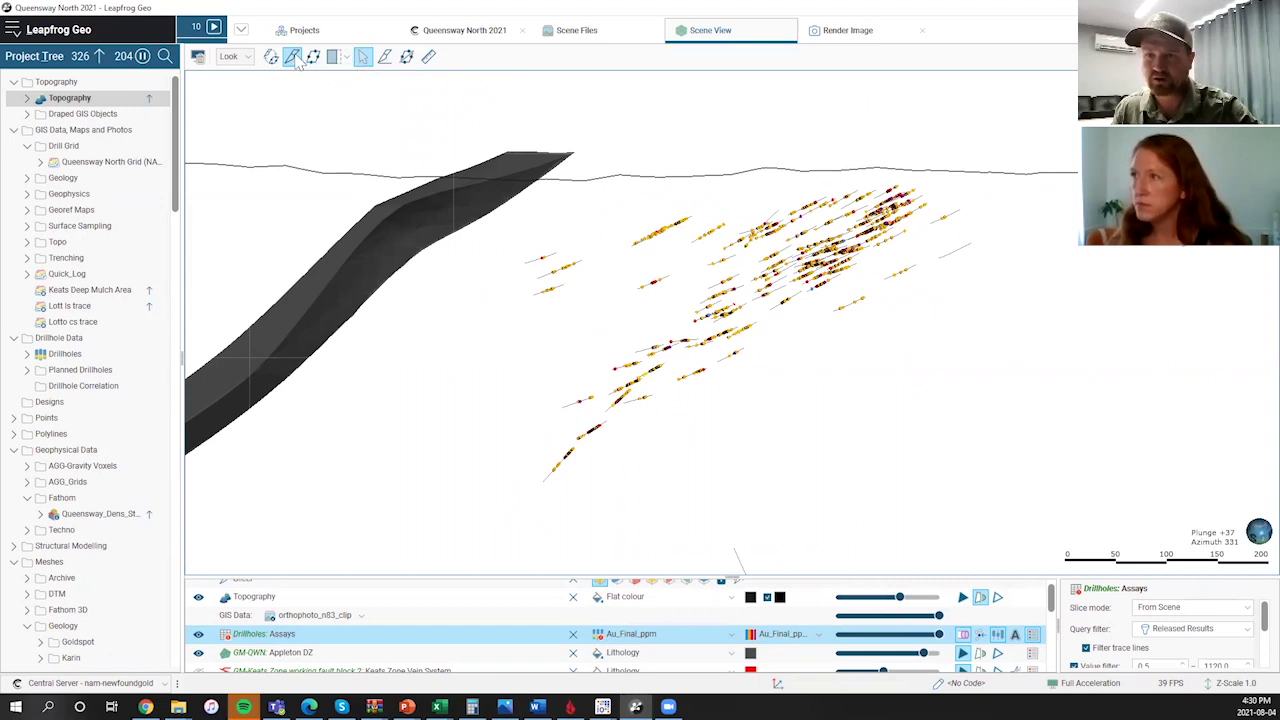
left_click_drag(689, 293, 655, 490)
Set the line radius of the drillhole assays to 2.40.
scroll(1228, 660, "down", 3)
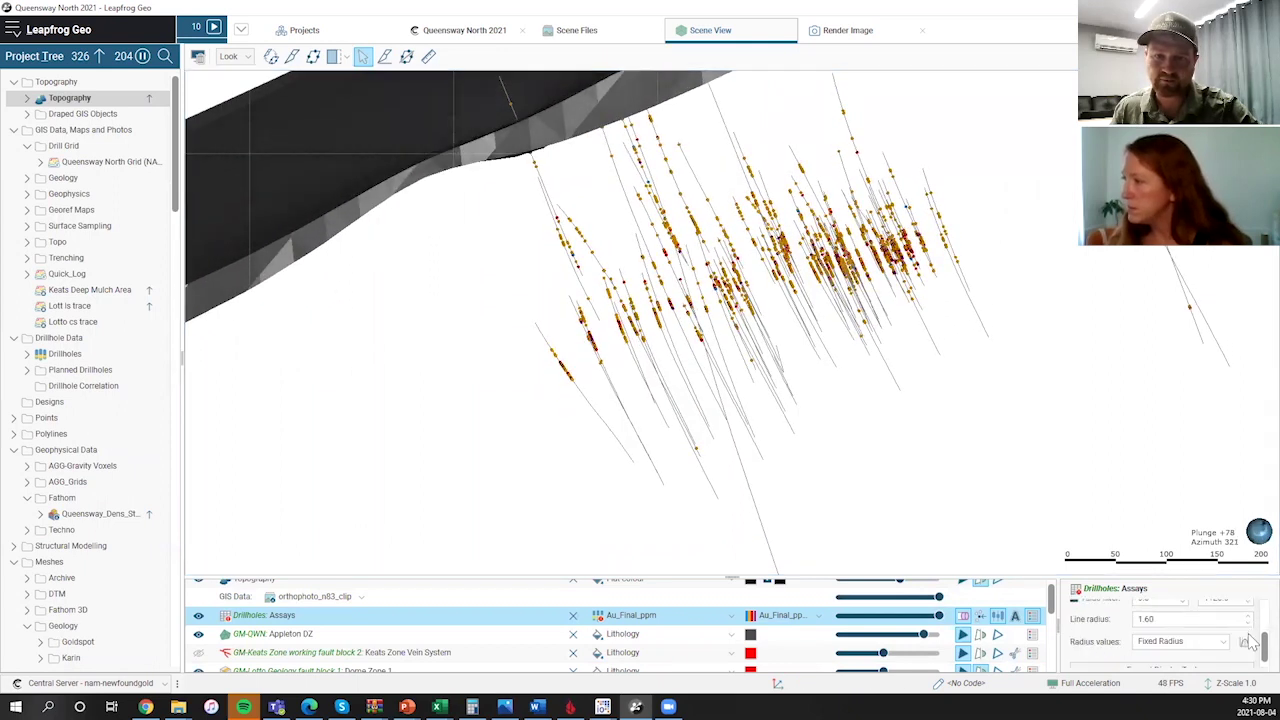
scroll(1250, 652, "down", 1)
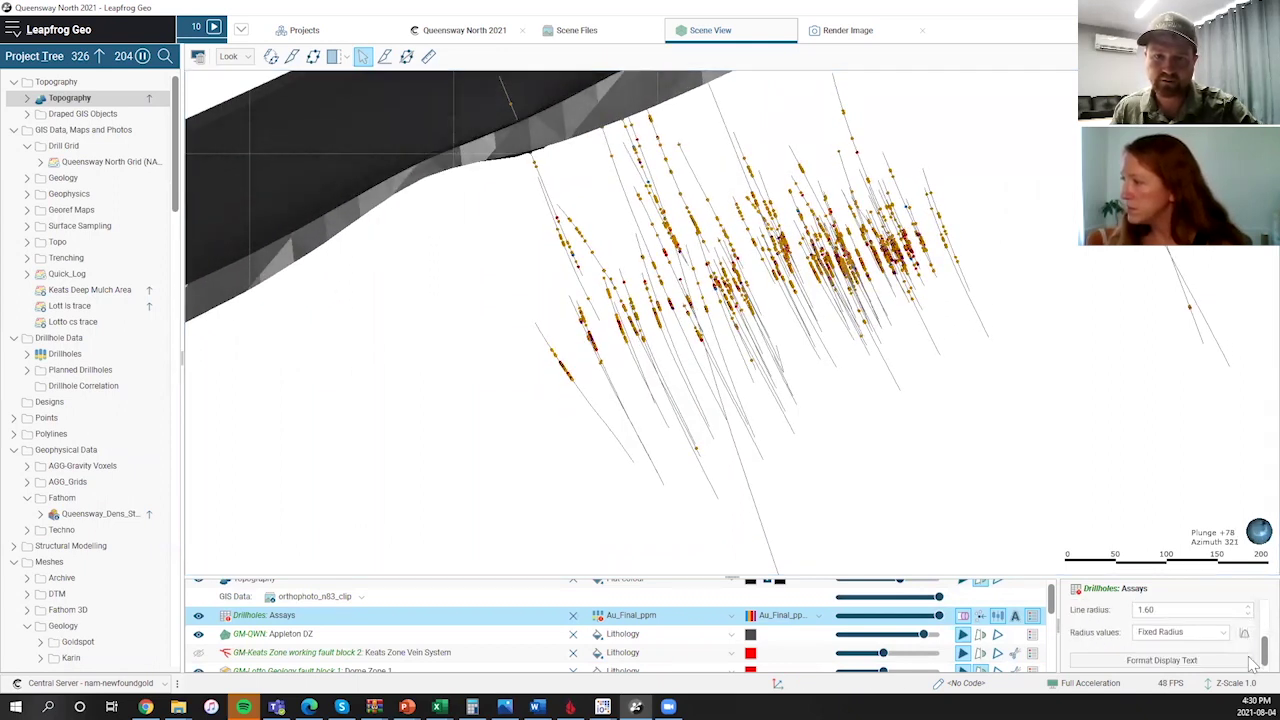
scroll(1210, 634, "up", 2)
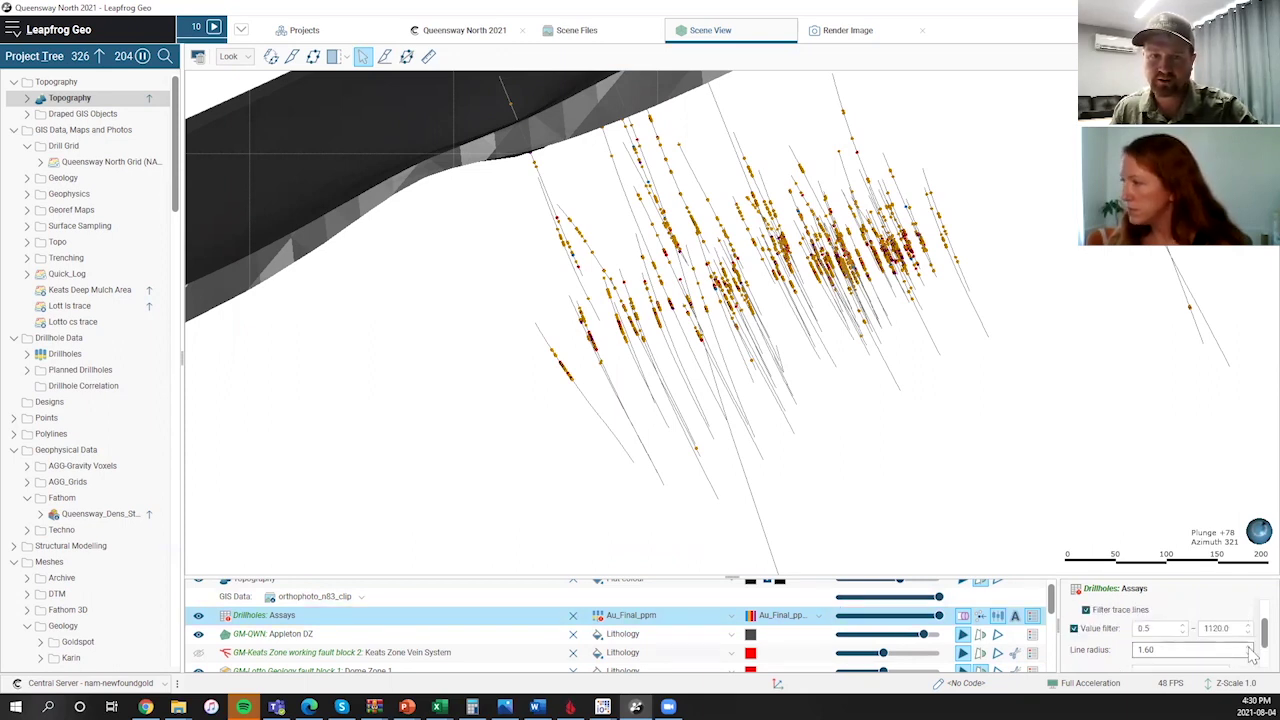
scroll(1252, 652, "up", 4)
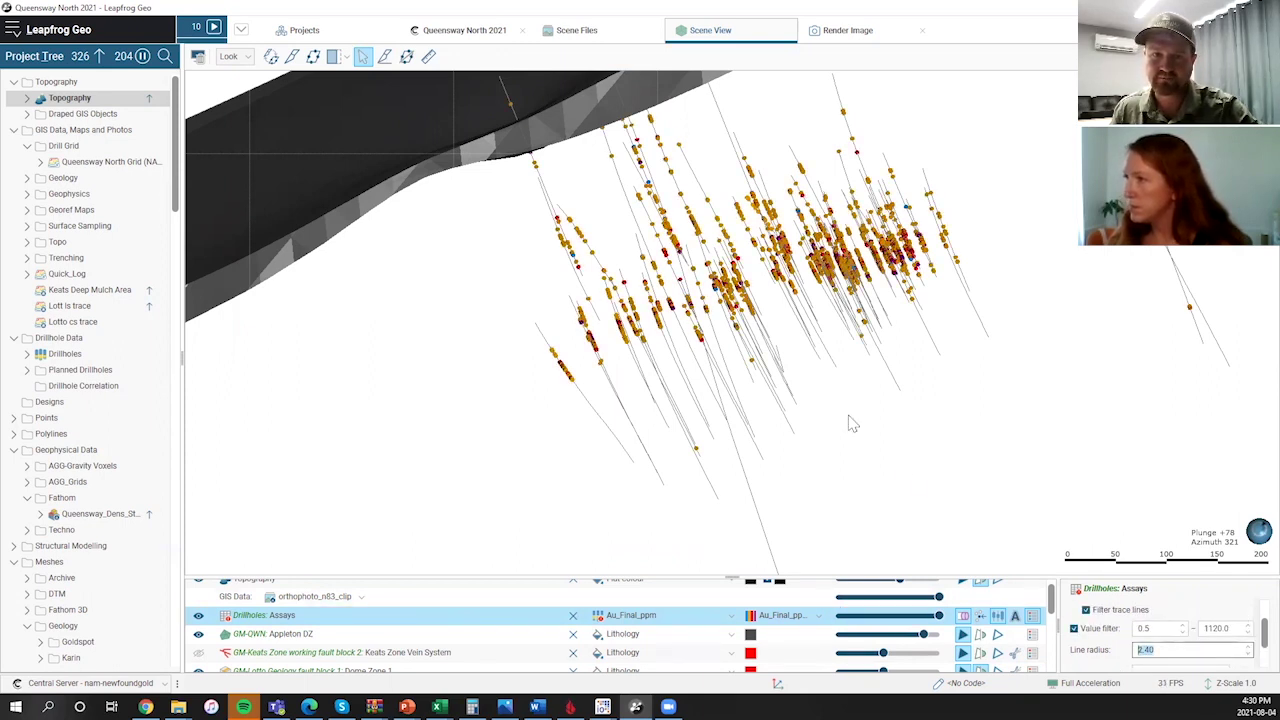
Show the Keats Zone Vein System again and examine how the modelled vein zones are arranged along the Appleton DZ.
left_click_drag(850, 424, 840, 466)
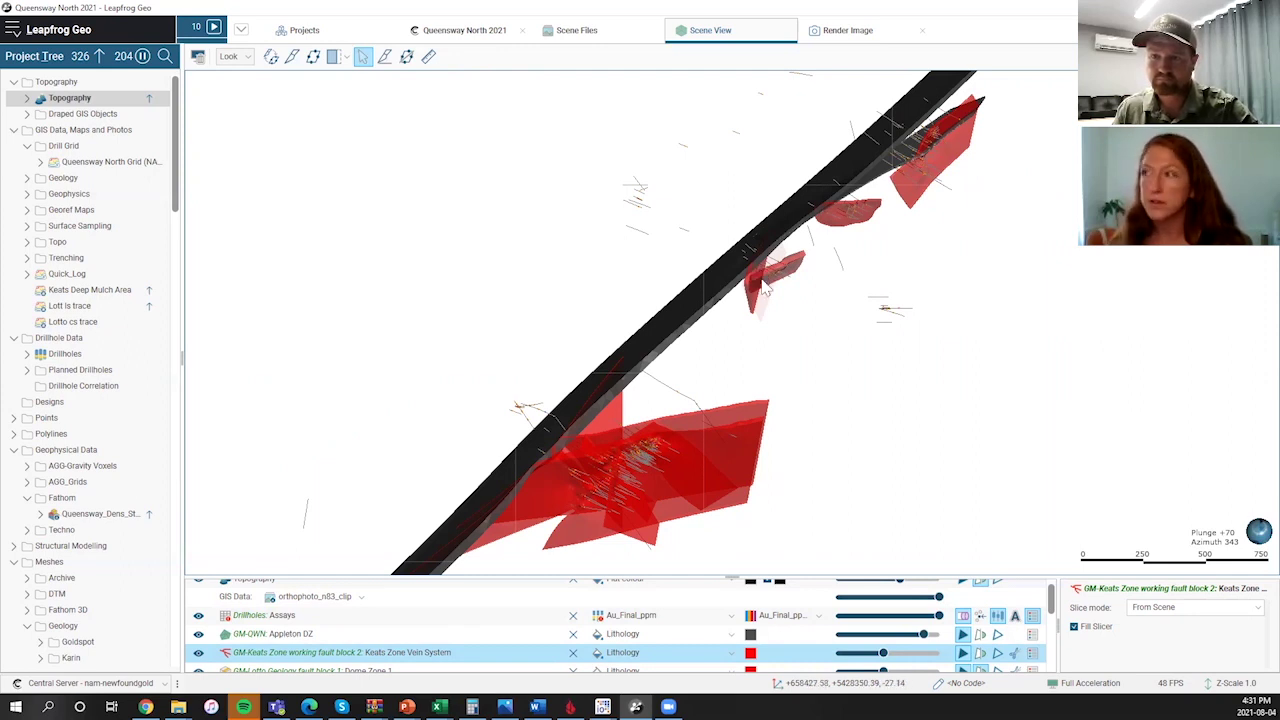
middle_click_drag(782, 290, 787, 309)
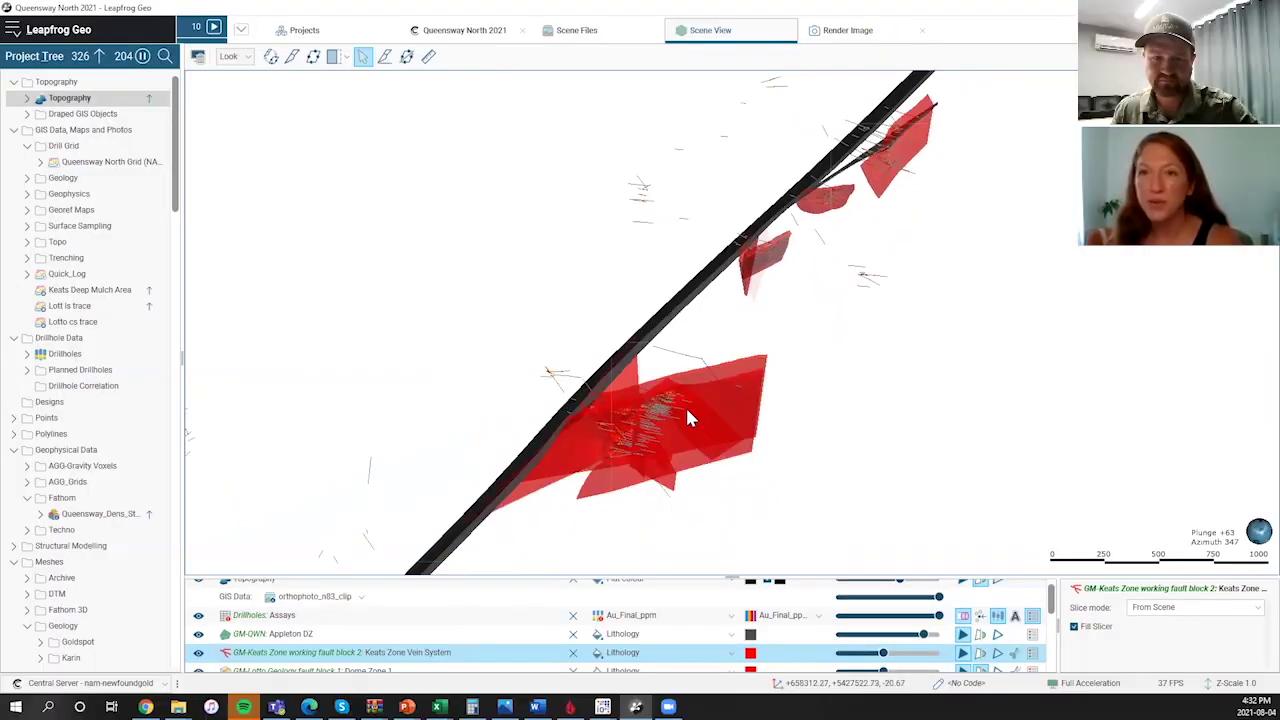
left_click_drag(685, 406, 679, 424)
middle_click_drag(732, 328, 718, 358)
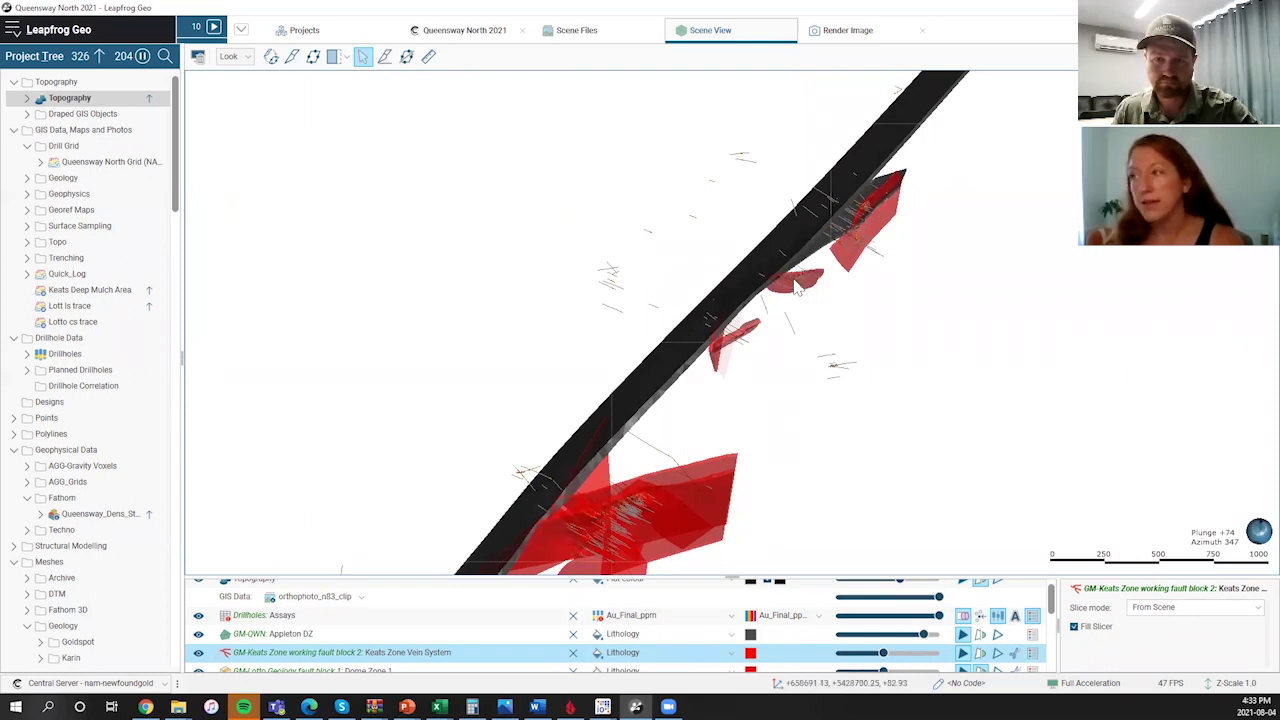
left_click_drag(789, 289, 783, 291)
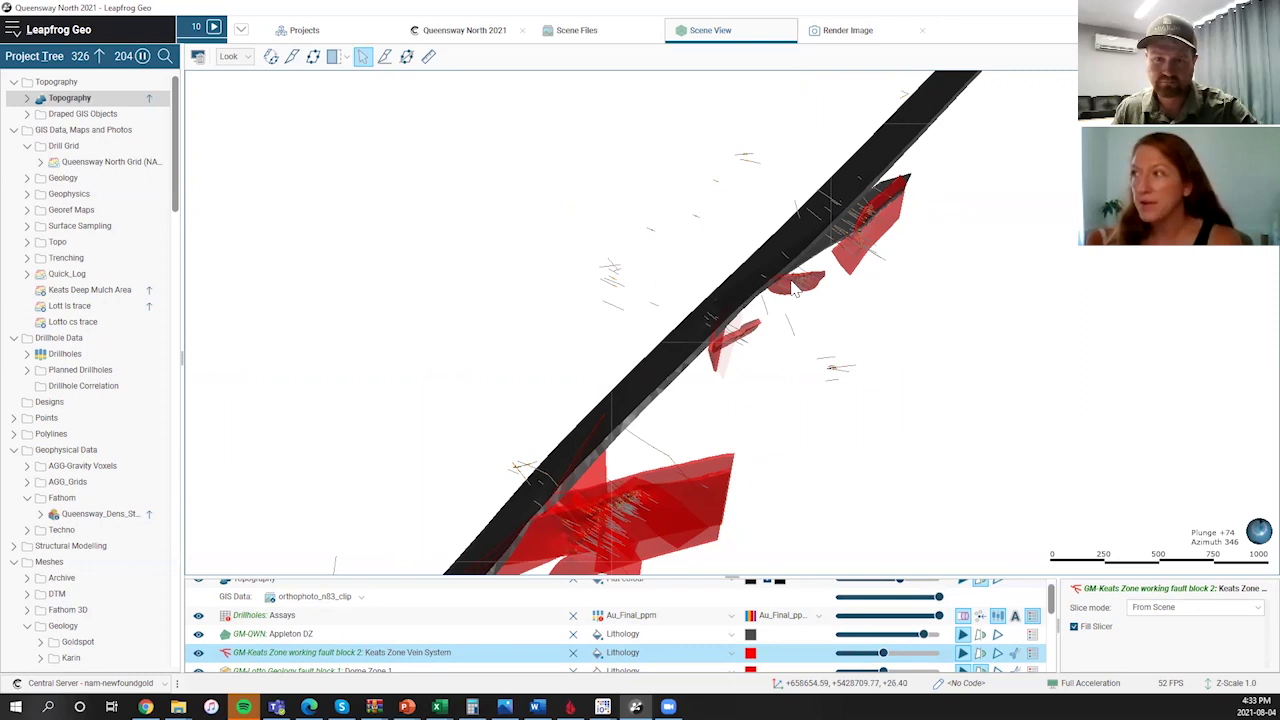
left_click_drag(790, 288, 812, 276)
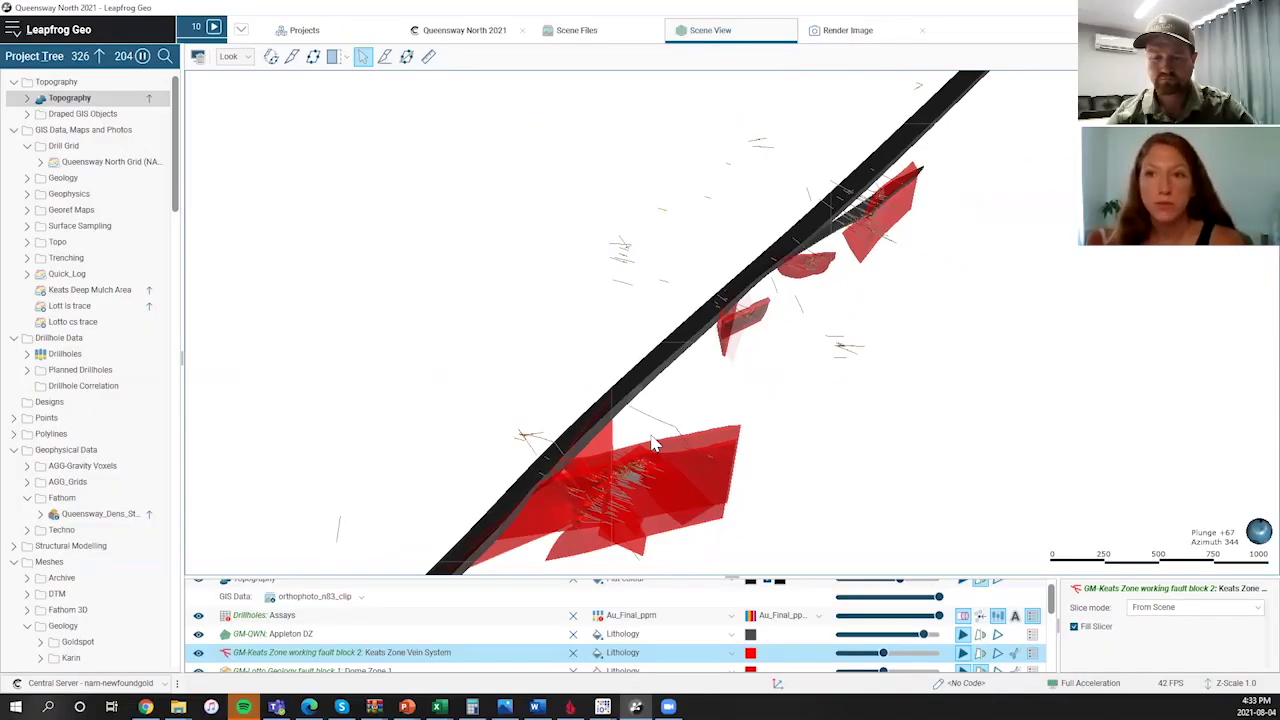
middle_click_drag(660, 427, 680, 401)
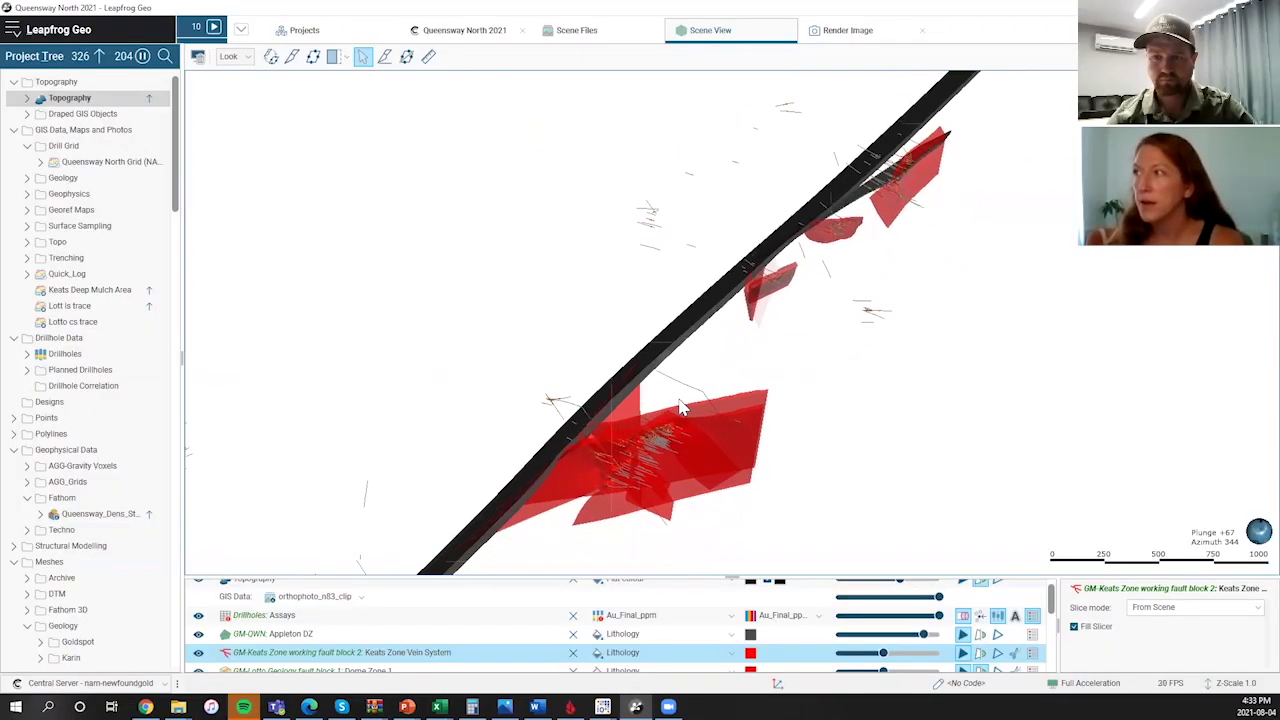
scroll(697, 395, "down", 2)
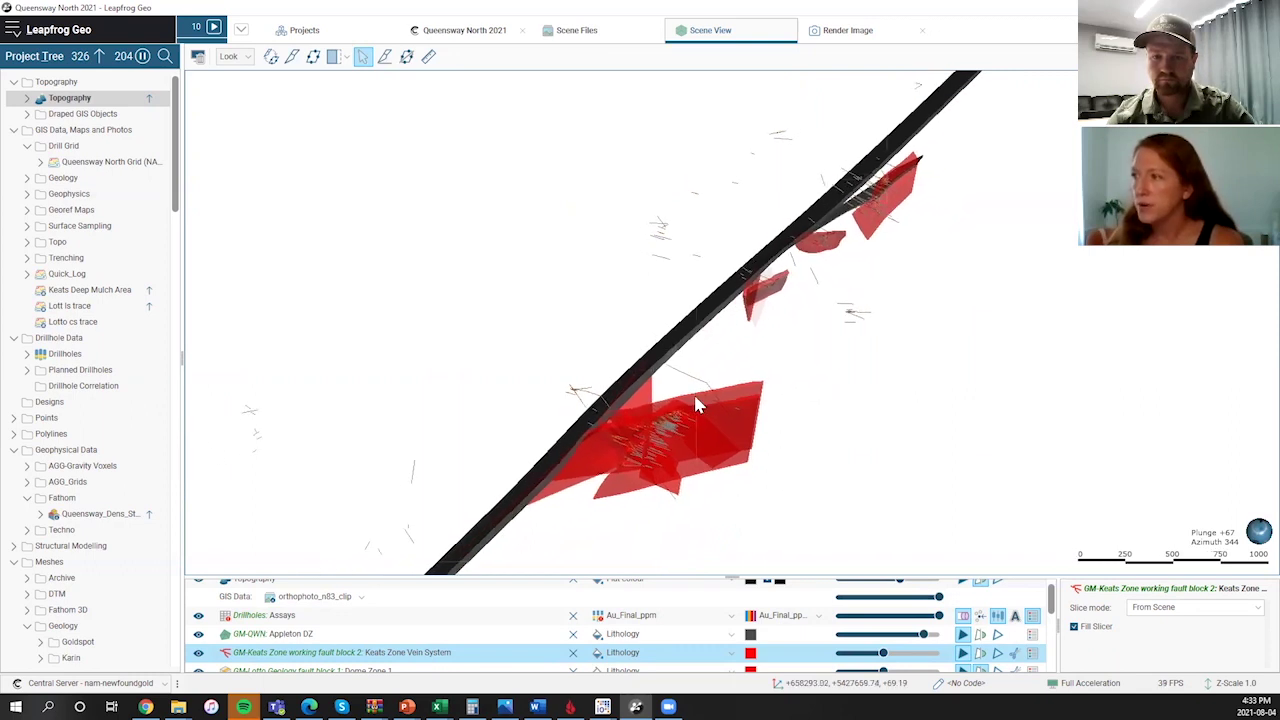
left_click_drag(695, 408, 705, 436)
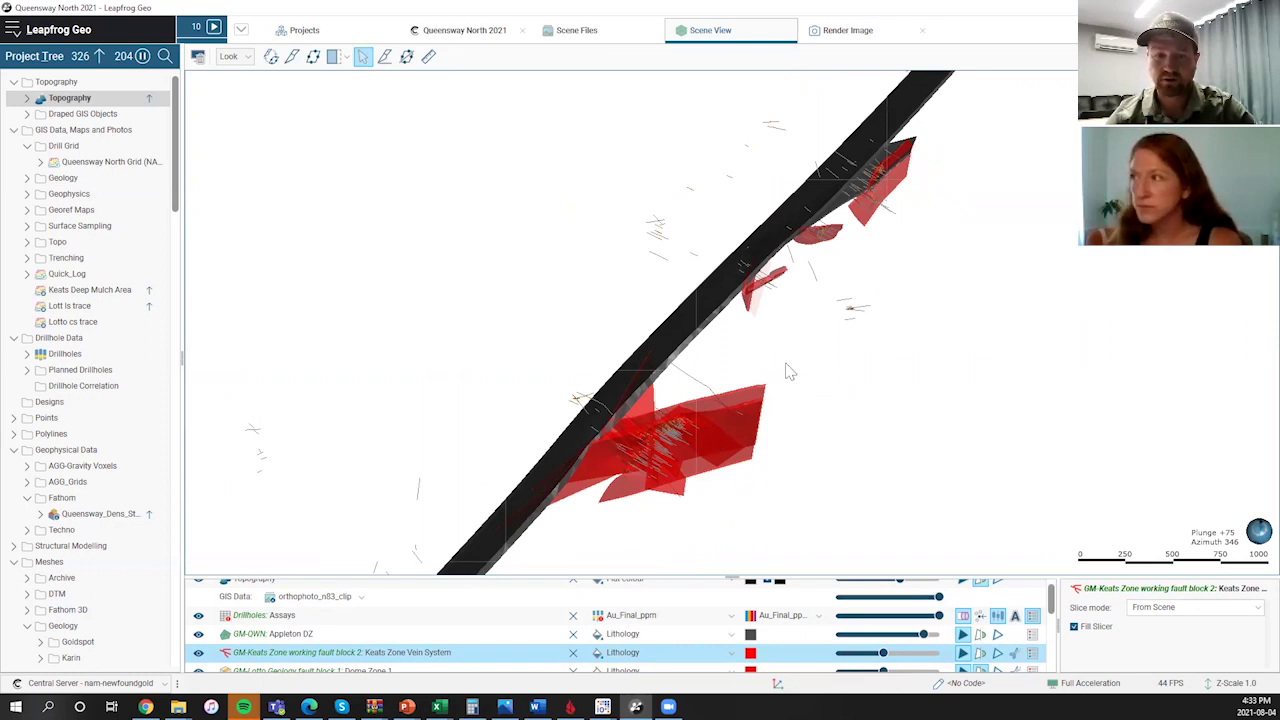
middle_click_drag(786, 363, 785, 375)
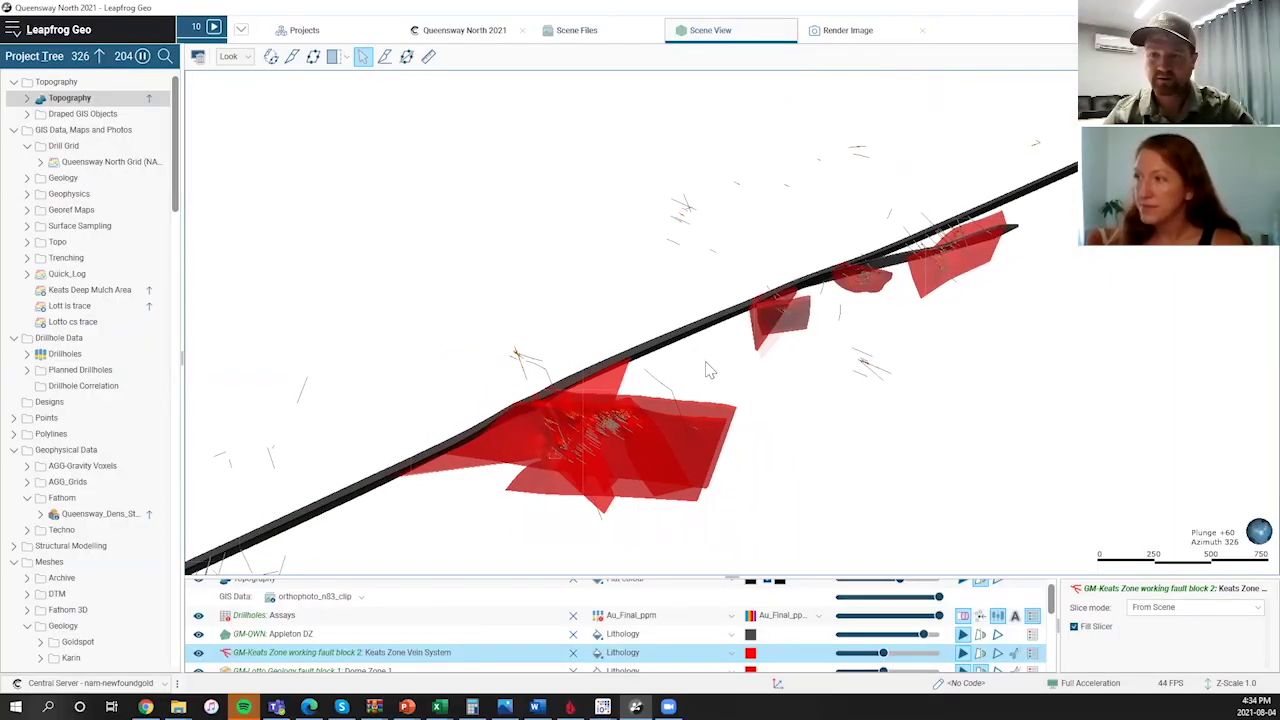
Hide the Keats Zone Vein System and the Lotto Geology zones, including Dome Zone 1 and GJ Zones 1 to 3.
mouse_move(706, 371)
left_mouse_down()
mouse_move(713, 340)
mouse_move(726, 366)
mouse_move(726, 351)
left_mouse_up()
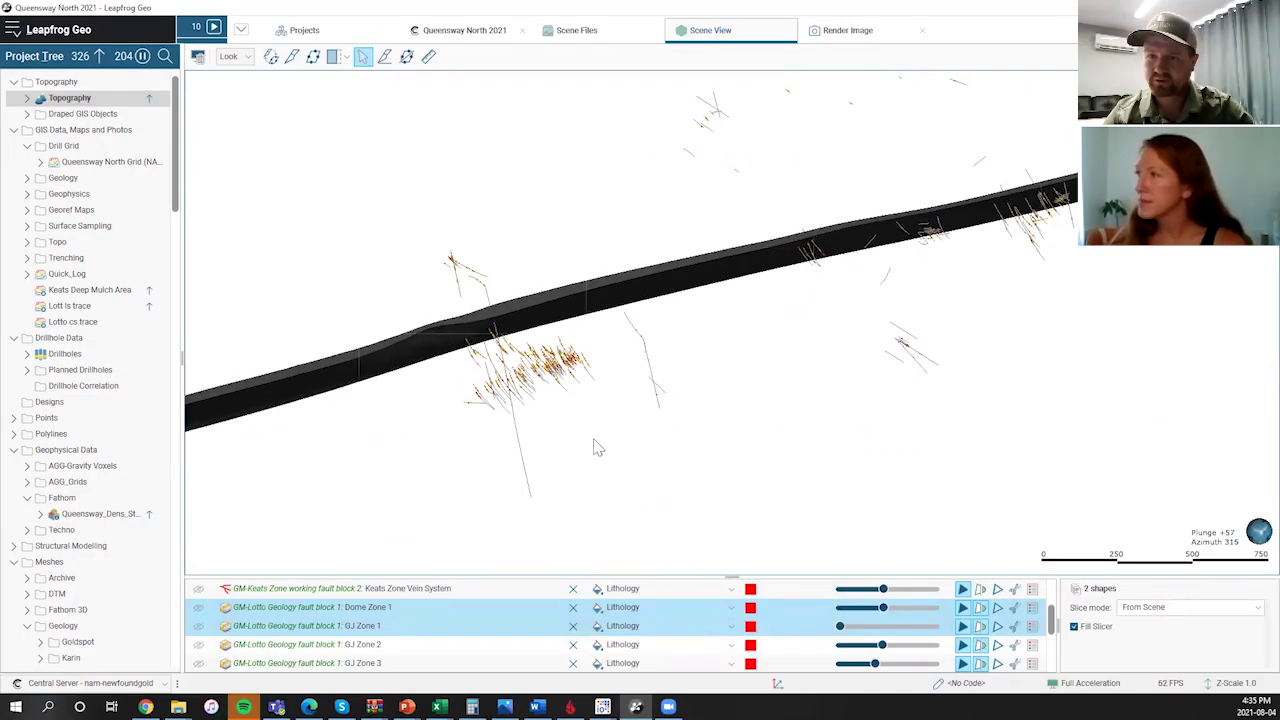
right_click_drag(746, 429, 755, 418)
middle_click_drag(755, 418, 665, 466)
left_click_drag(670, 473, 697, 464)
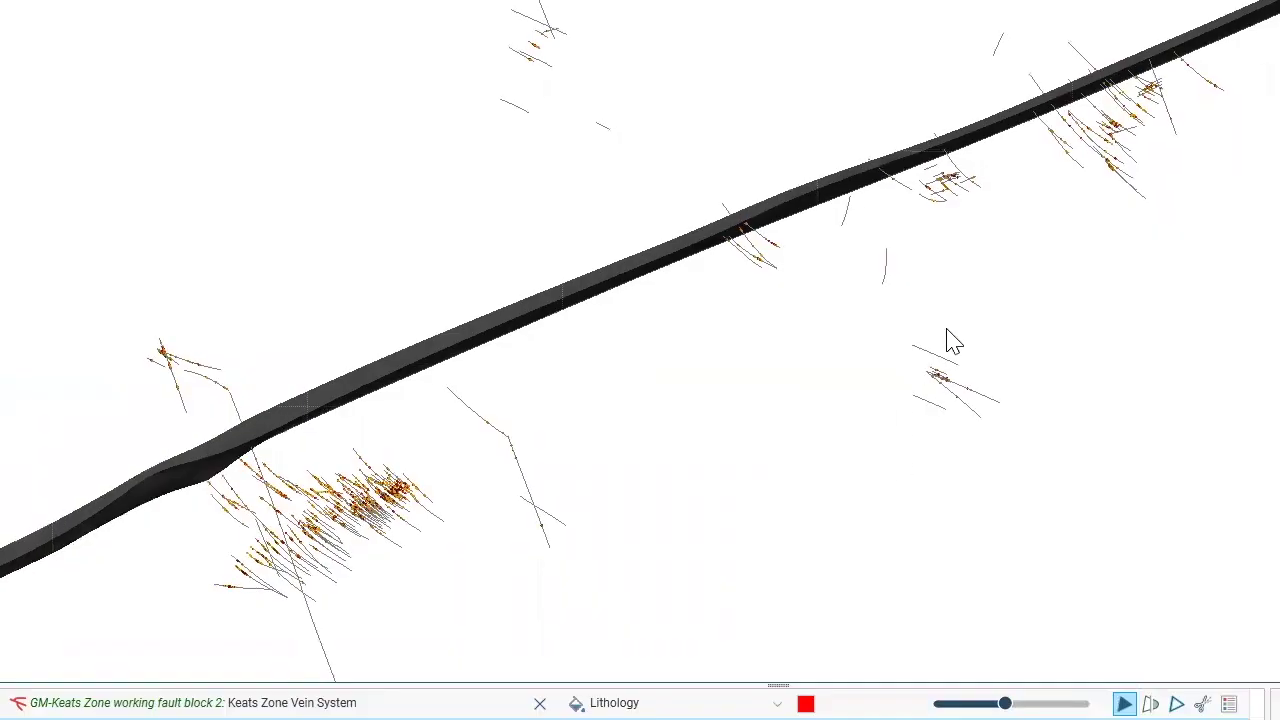
Inspect the assay drillhole clusters farther along the Appleton DZ and locate the Lotto A Vein among the scene objects.
middle_click_drag(985, 317, 970, 333)
left_click_drag(977, 345, 912, 392)
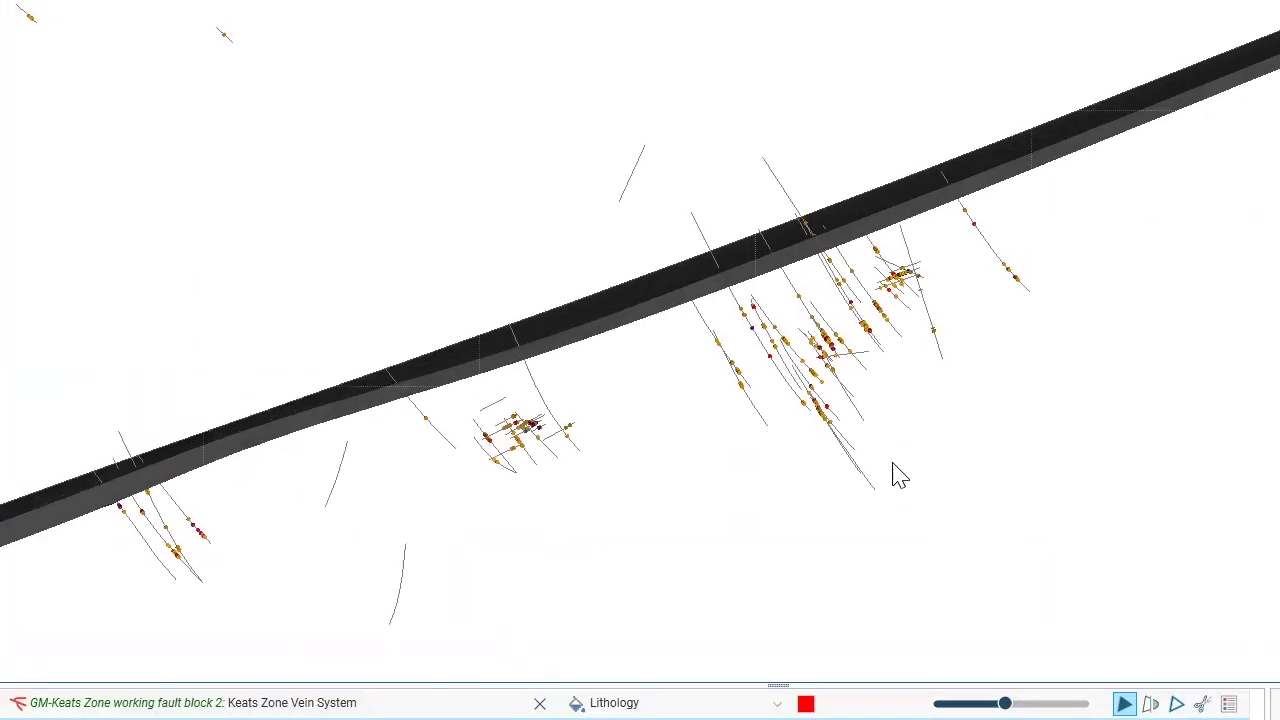
left_click_drag(953, 419, 886, 474)
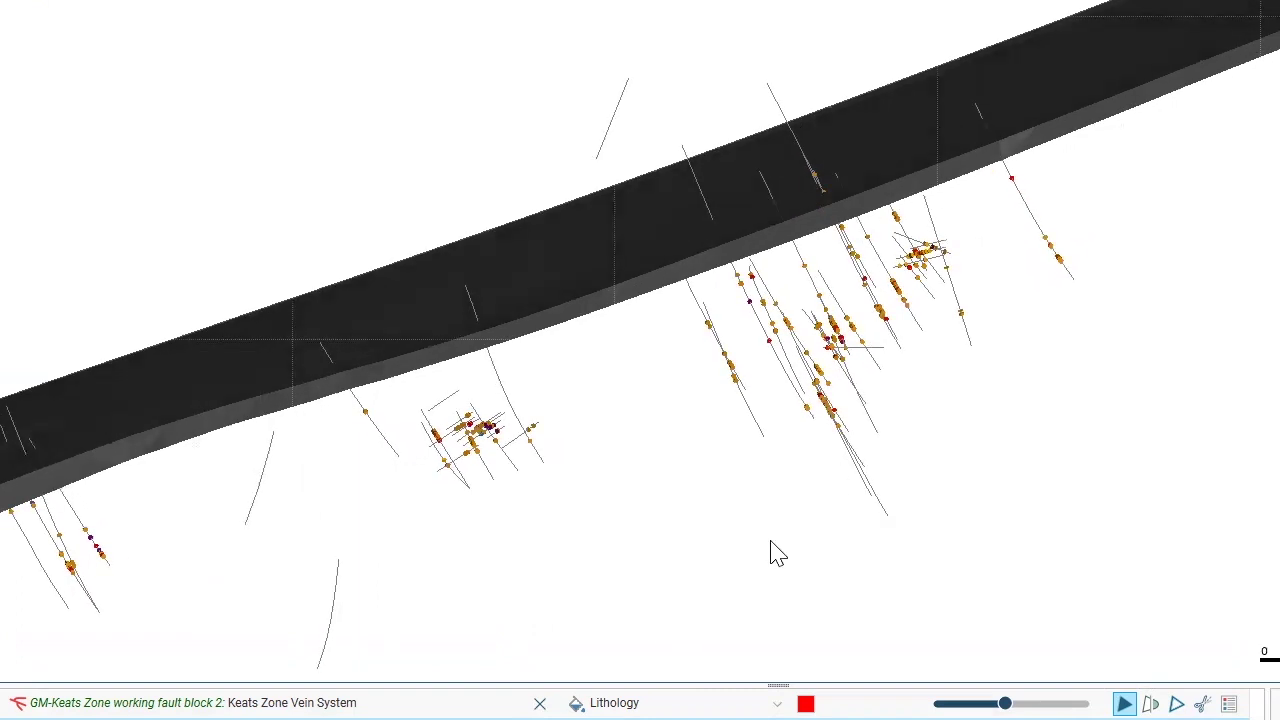
scroll(625, 704, "down", 2)
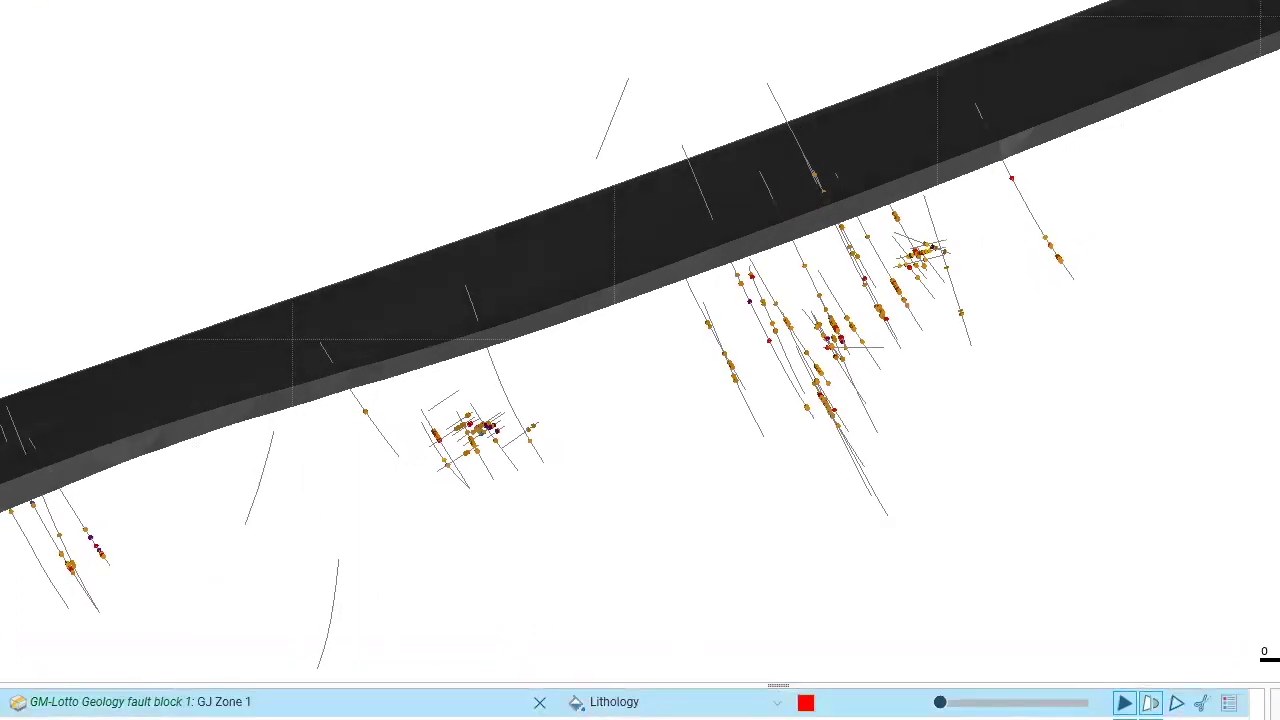
scroll(625, 704, "down", 1)
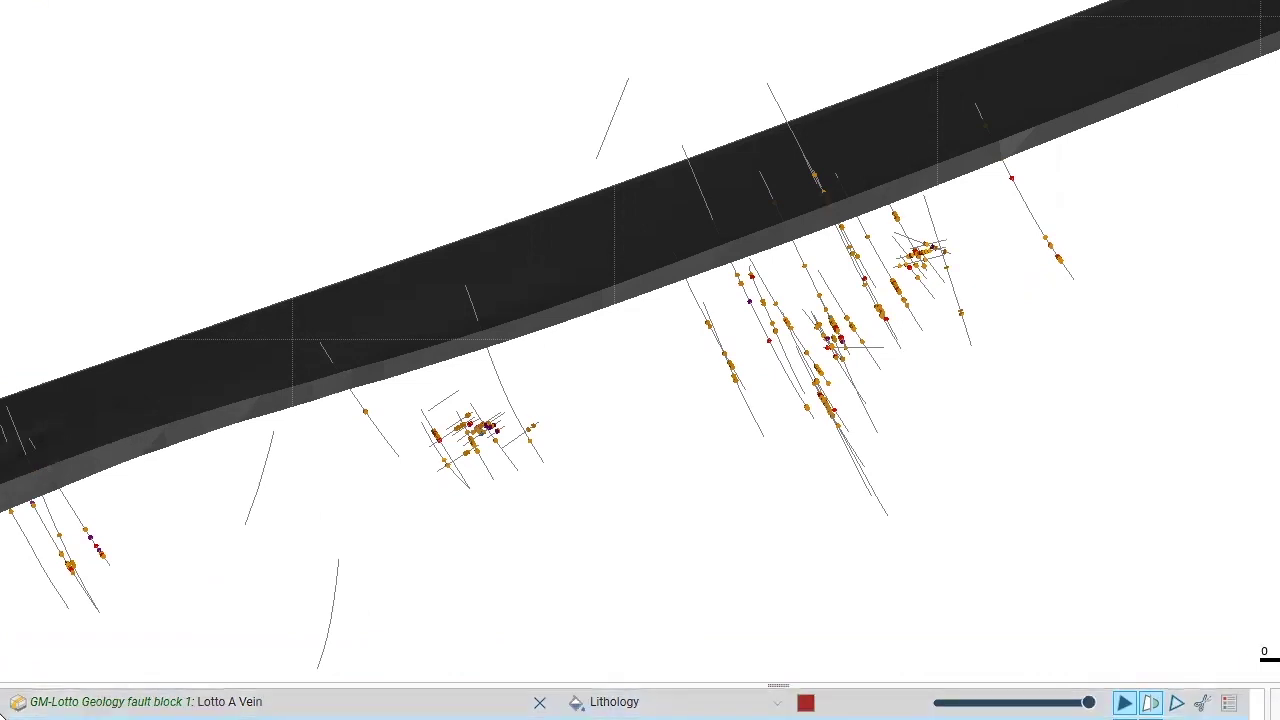
Show the Lotto A Vein and examine its shape and orientation against the gold assay drillholes that intersect it.
left_click(198, 588)
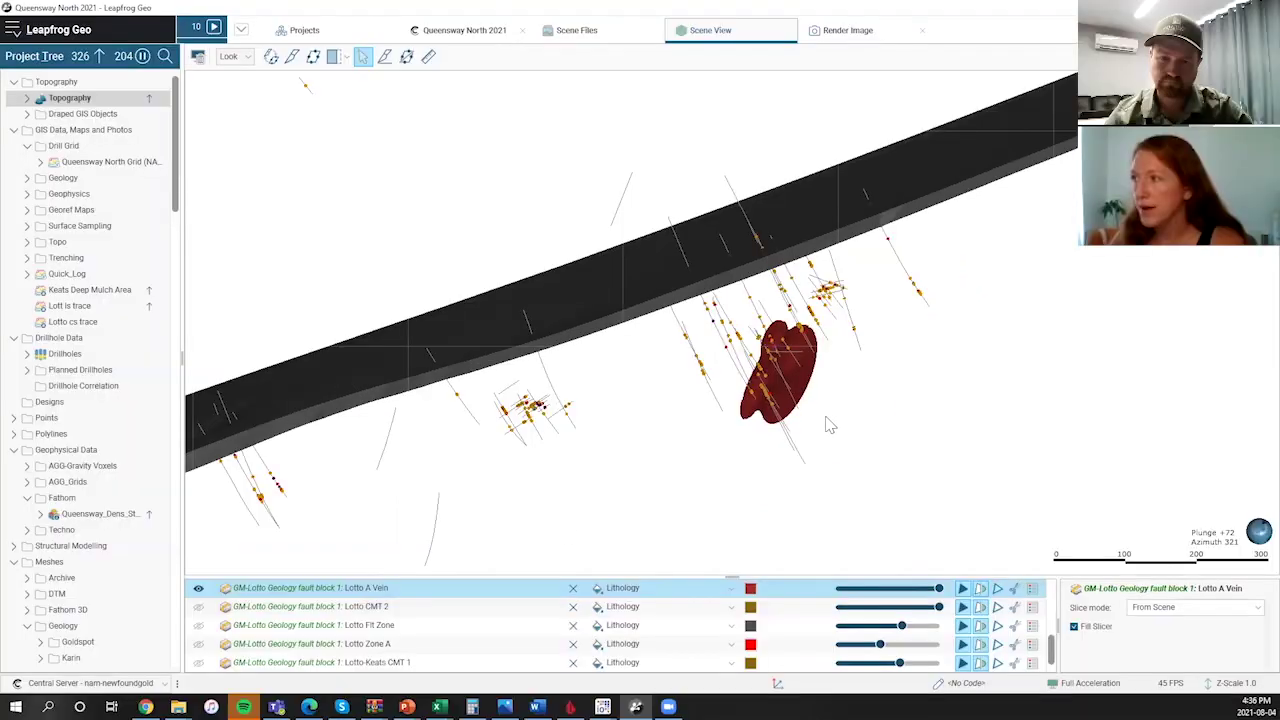
left_click_drag(829, 425, 768, 366)
scroll(768, 366, "up", 2)
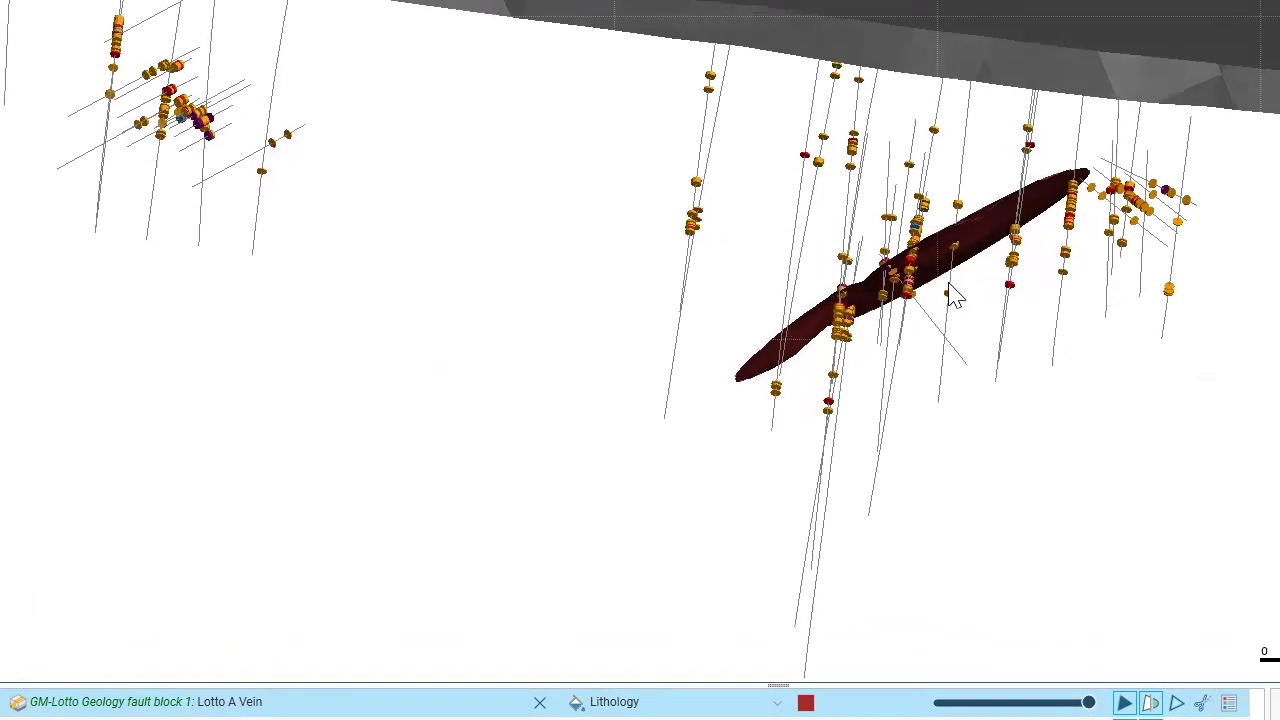
left_click_drag(955, 297, 877, 337)
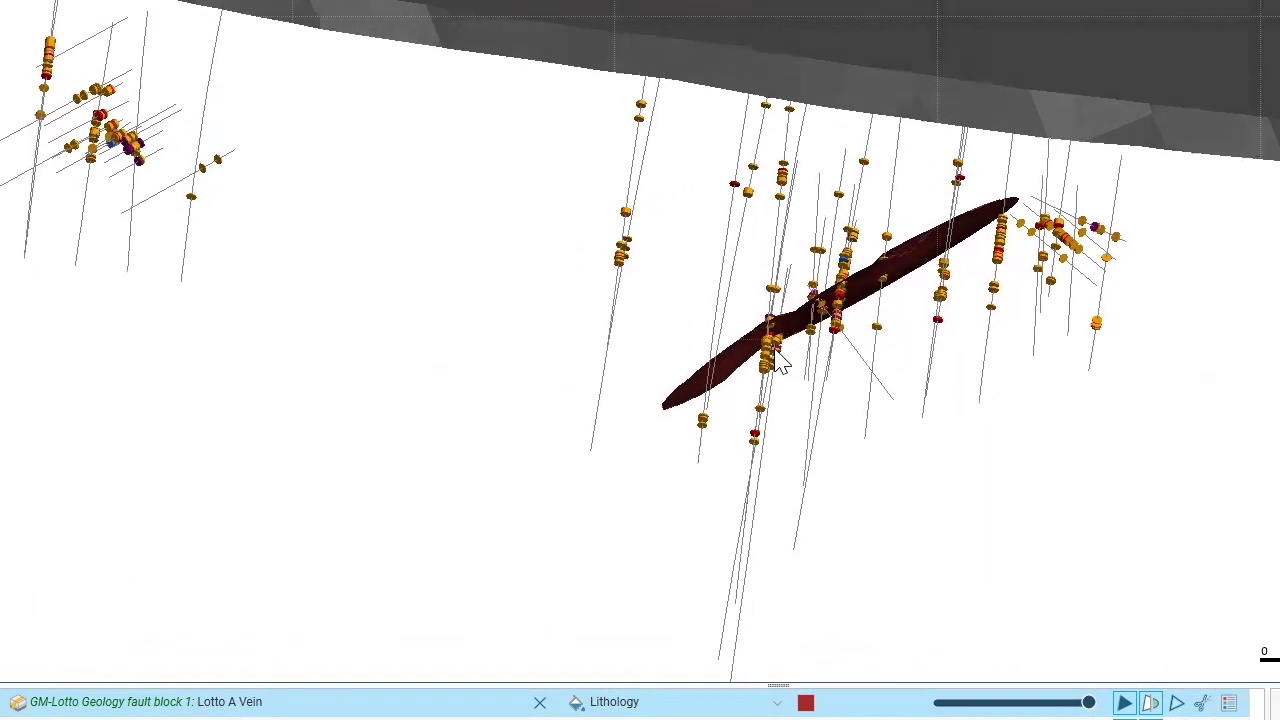
left_click_drag(838, 355, 809, 349)
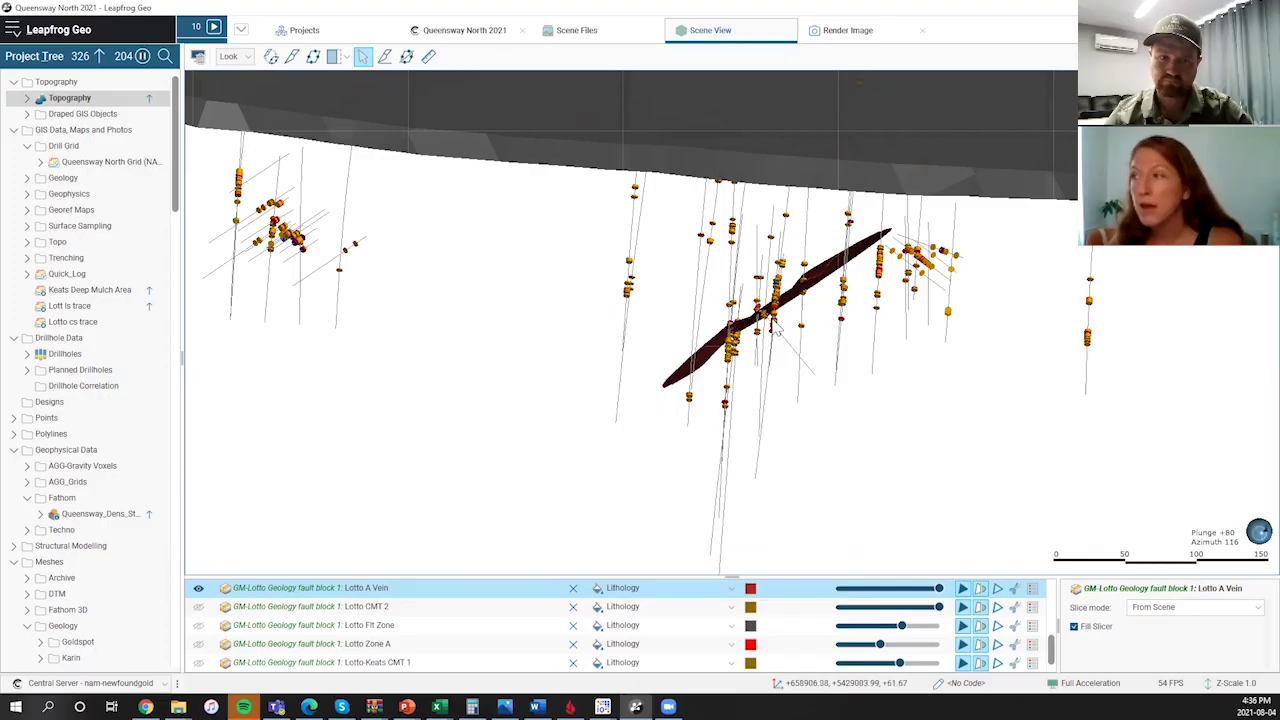
left_click_drag(775, 328, 769, 363)
middle_click_drag(790, 340, 721, 365)
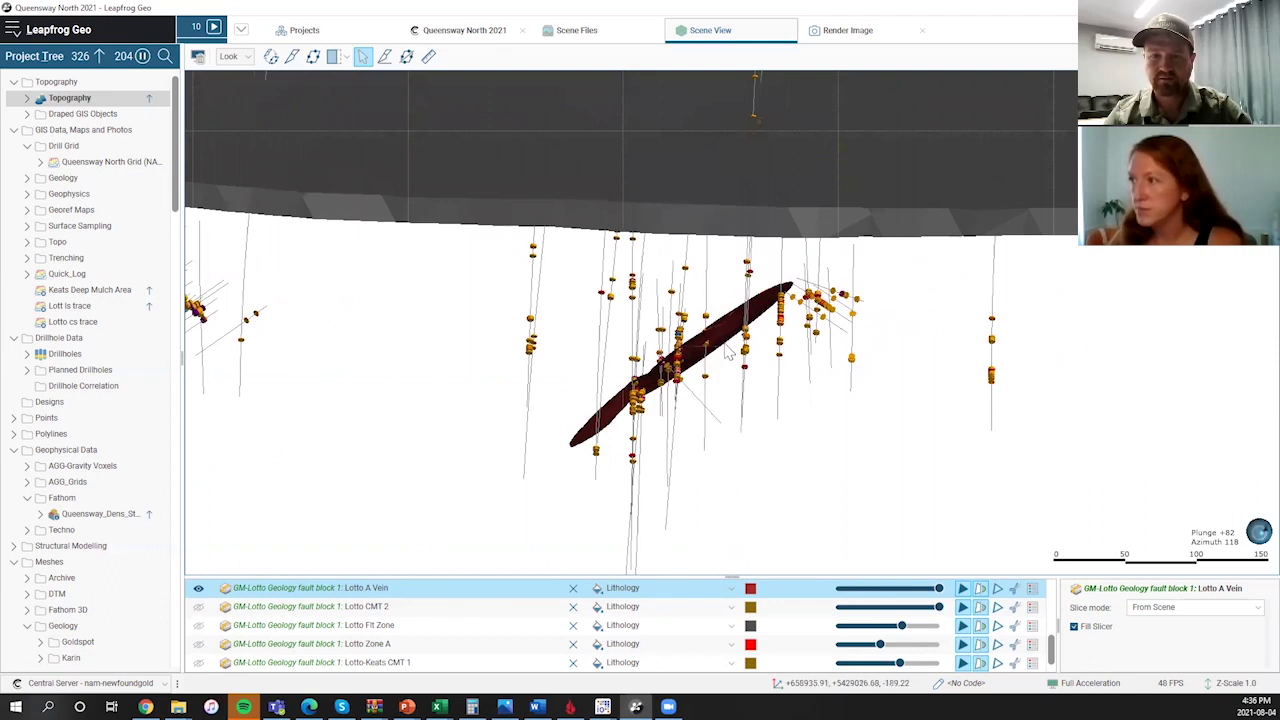
left_click_drag(707, 352, 826, 372)
Compare the trend of the Lotto A Vein with the Appleton DZ and the neighbouring assay drillhole clusters.
scroll(826, 372, "down", 5)
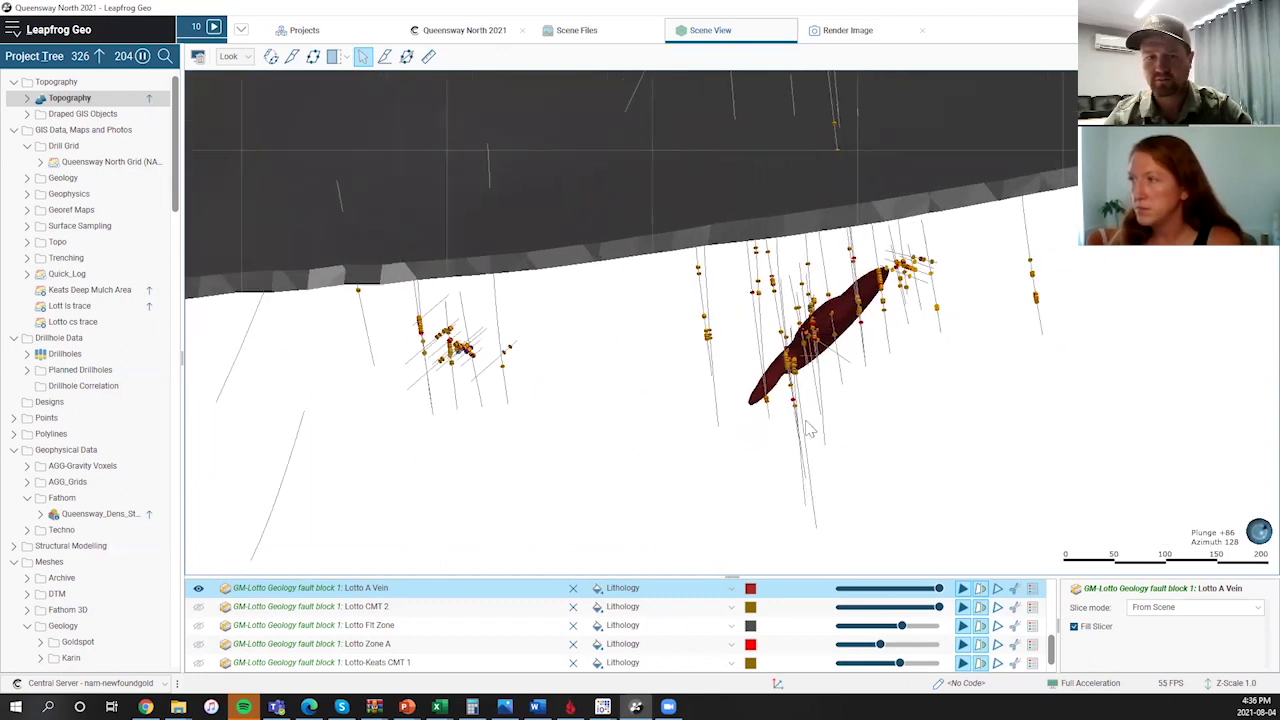
scroll(805, 406, "down", 3)
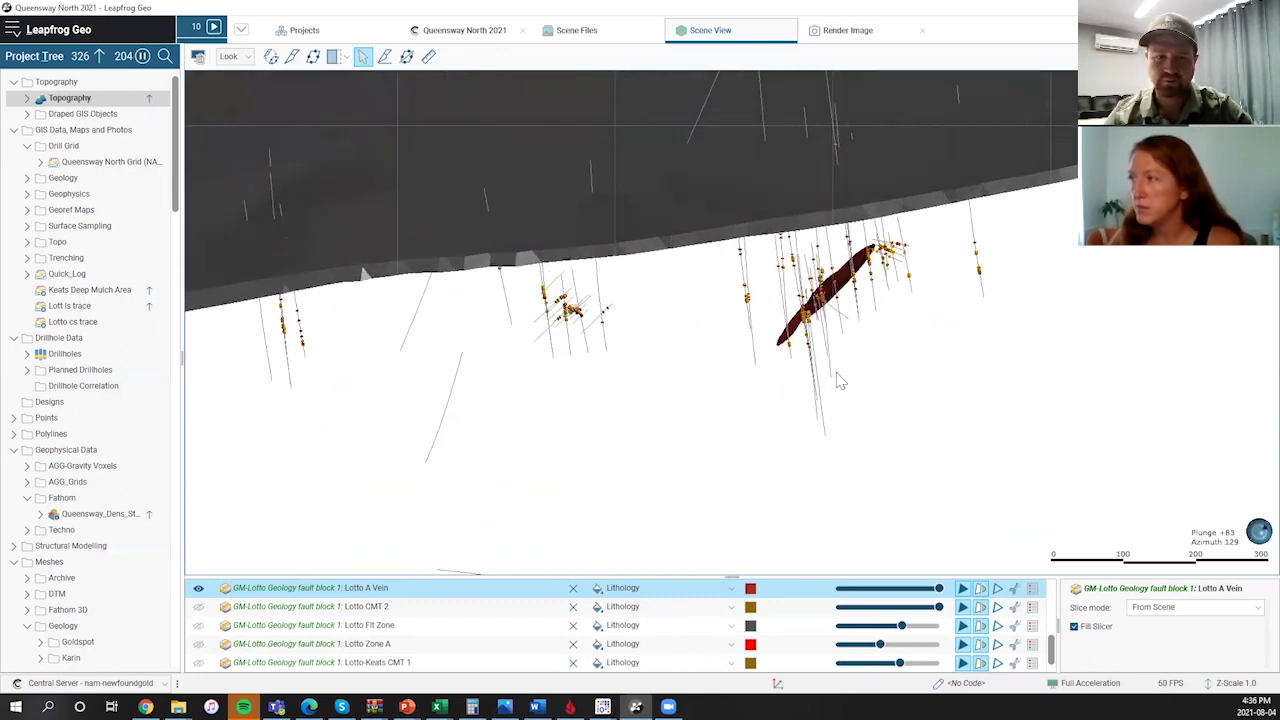
middle_click_drag(748, 347, 884, 328)
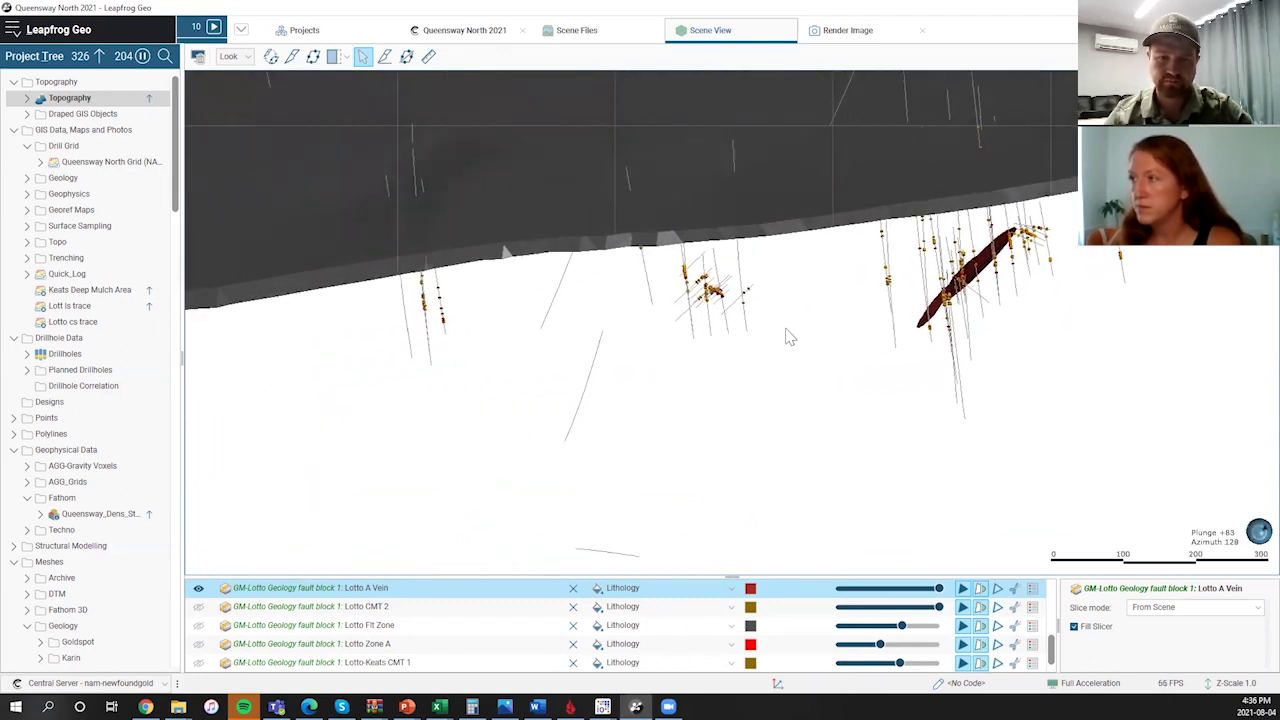
scroll(786, 350, "down", 2)
mouse_move(763, 362)
left_mouse_down()
mouse_move(749, 363)
mouse_move(760, 351)
left_mouse_up()
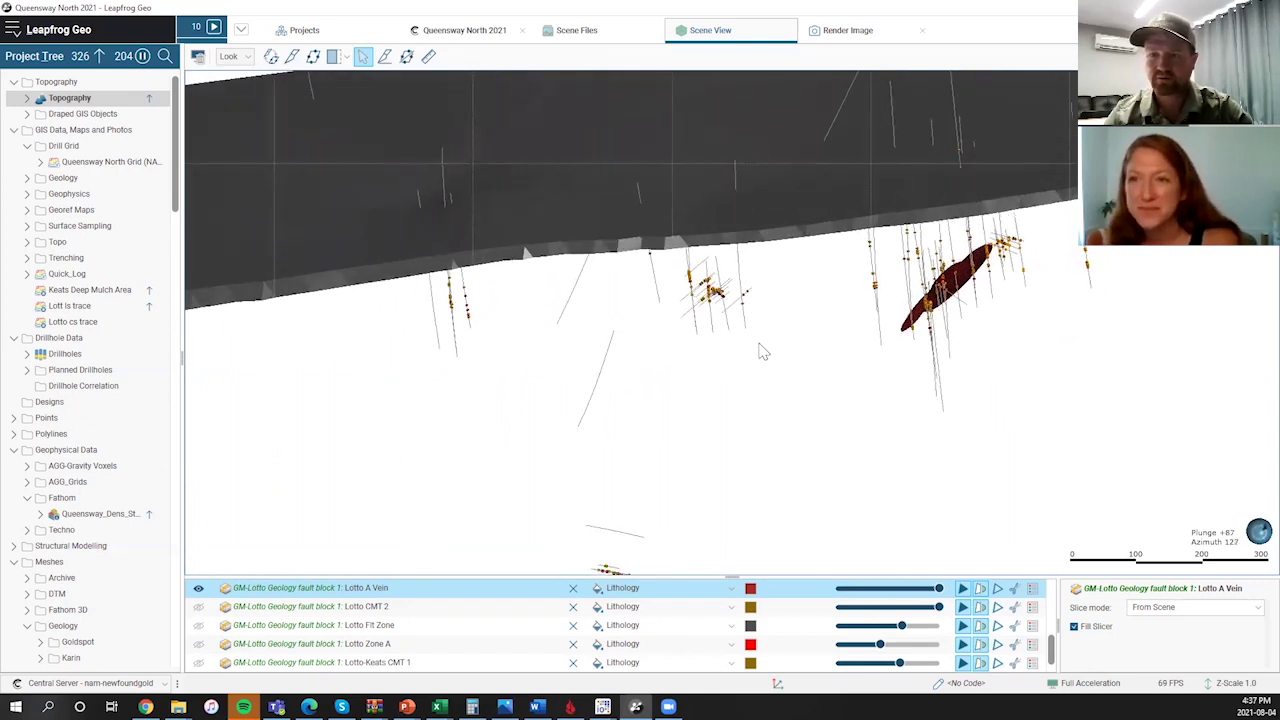
left_click_drag(749, 369, 757, 357)
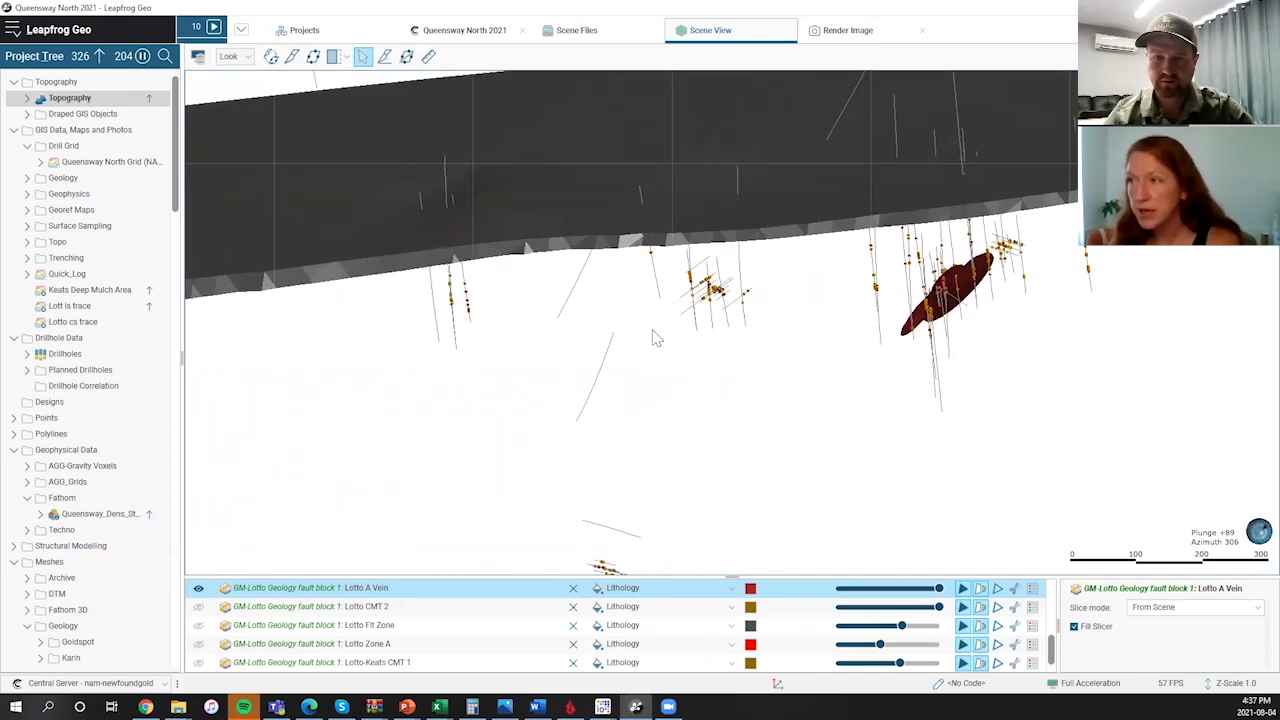
scroll(655, 345, "down", 2)
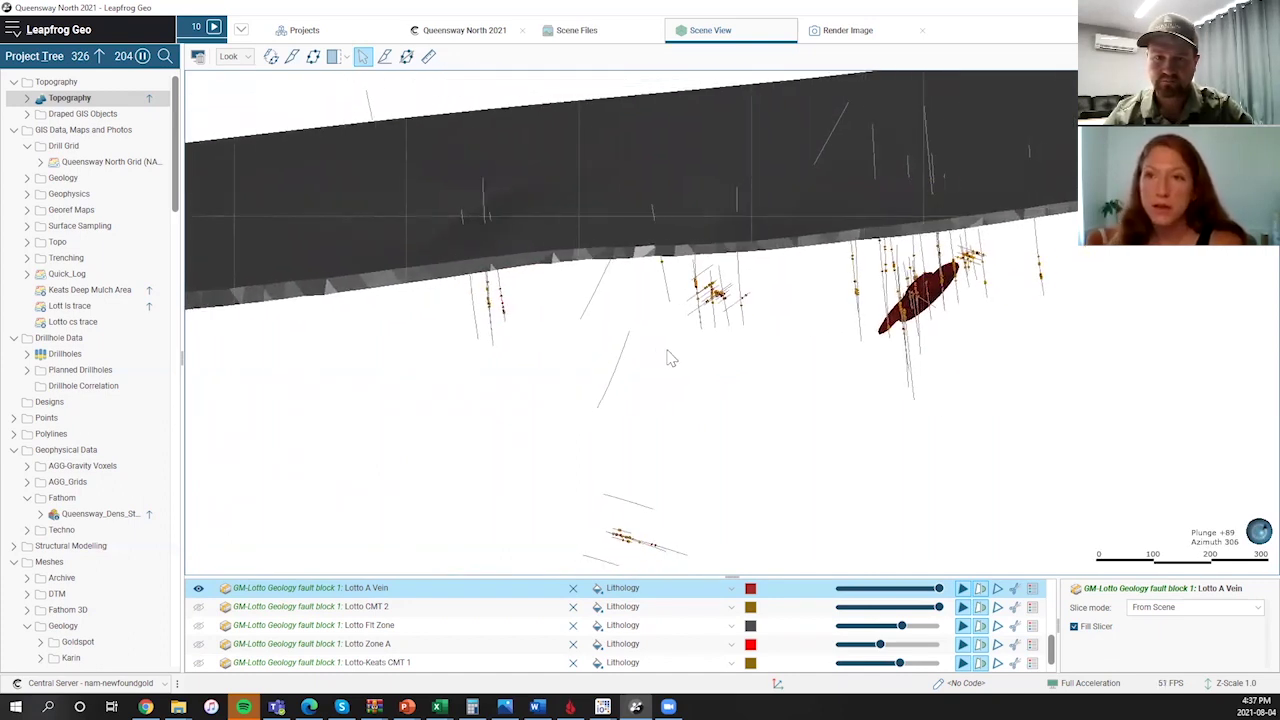
scroll(672, 354, "down", 1)
scroll(797, 360, "down", 1)
scroll(795, 362, "down", 1)
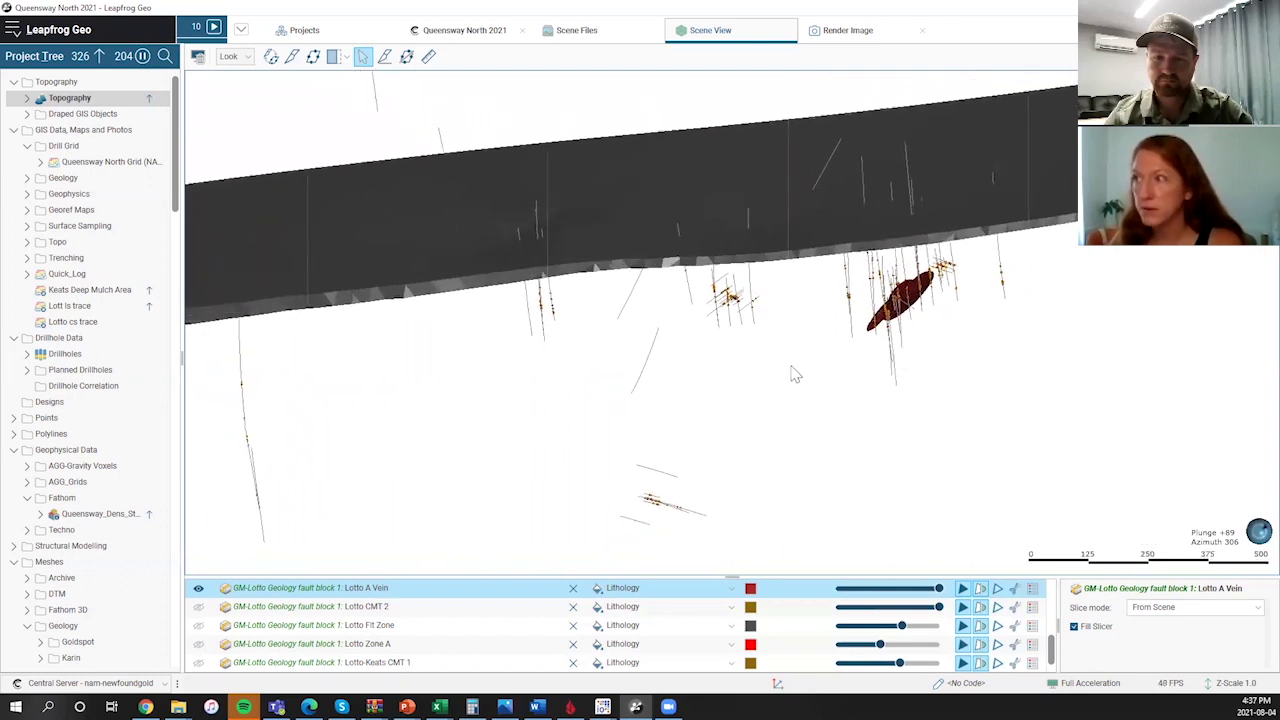
left_click_drag(794, 367, 781, 343)
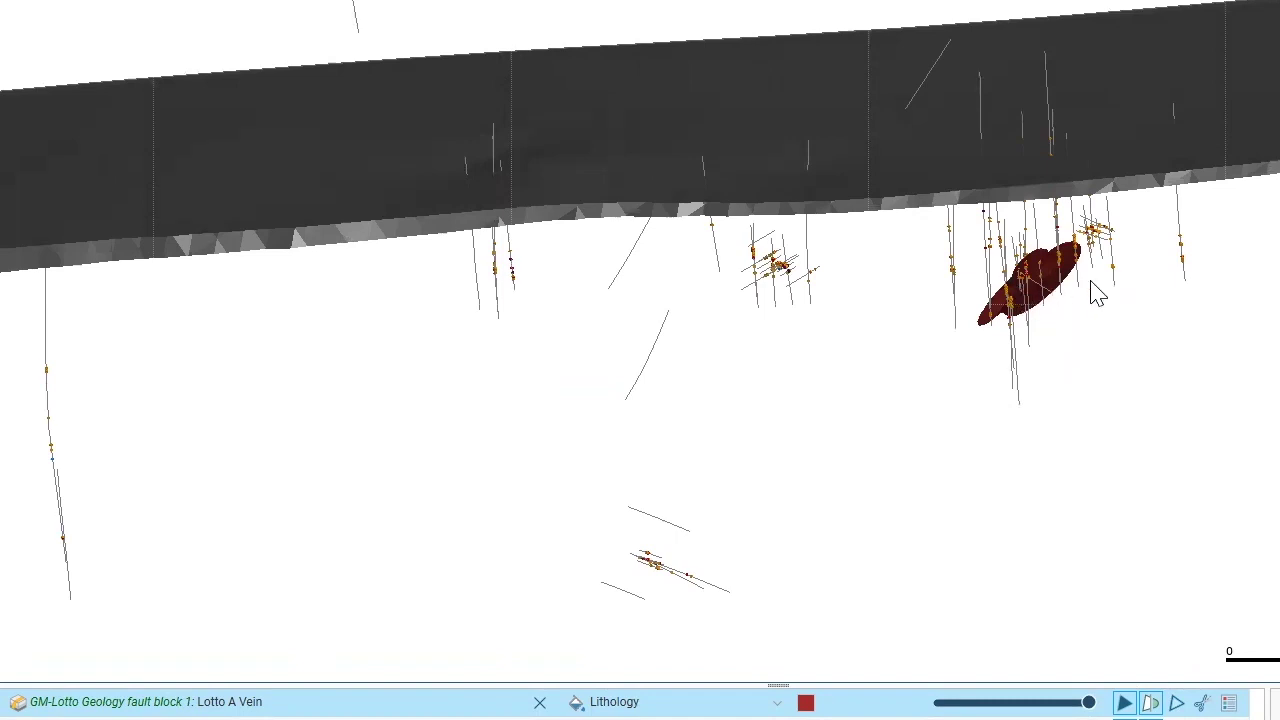
left_click_drag(1110, 305, 884, 342)
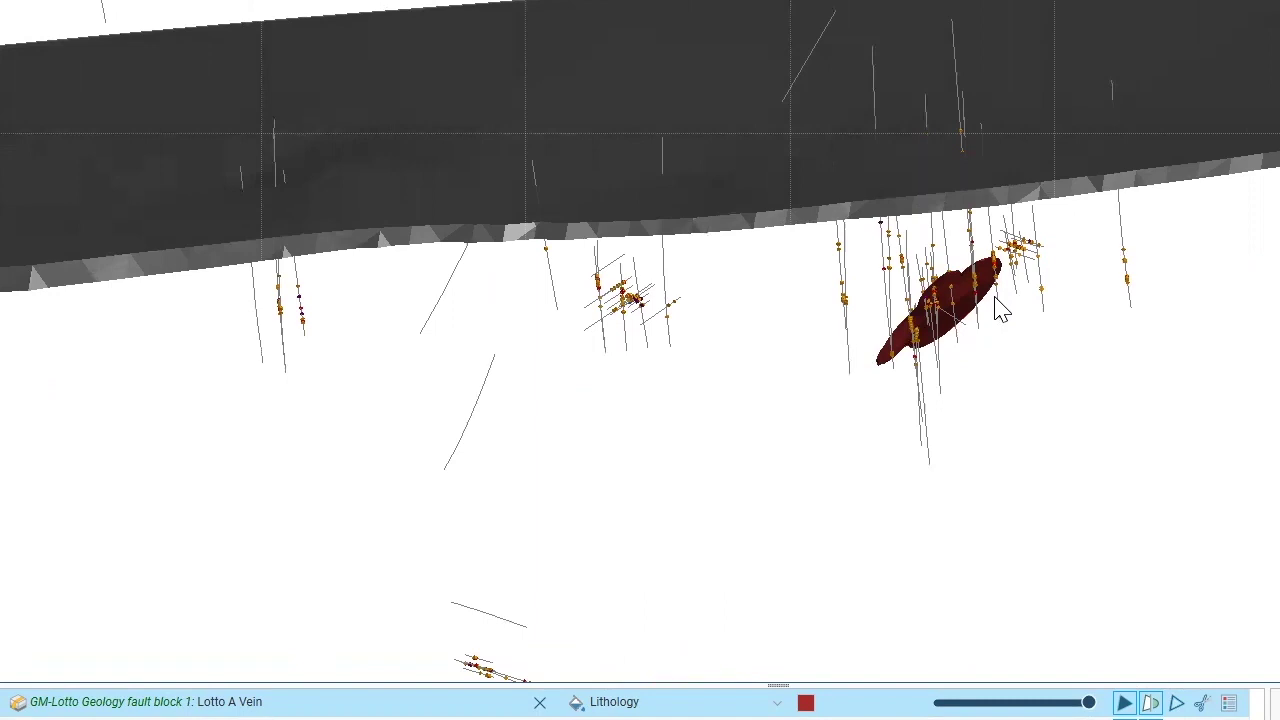
left_click_drag(995, 297, 981, 310)
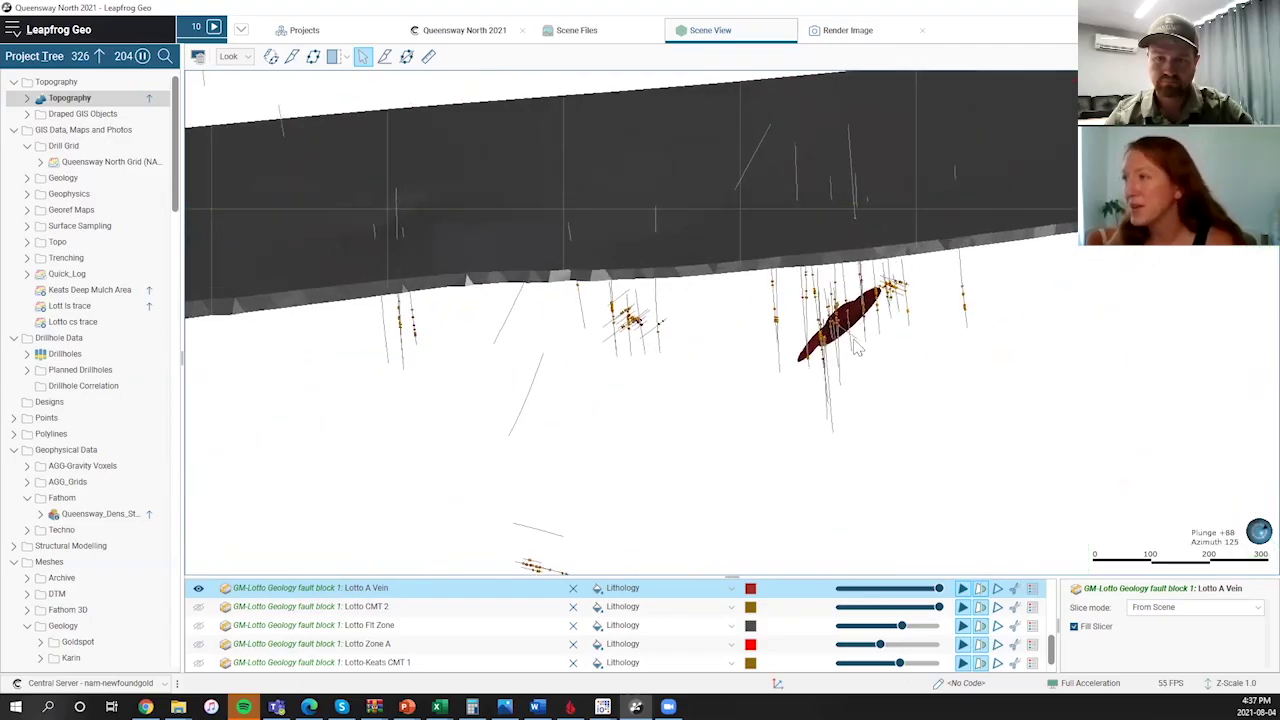
left_click_drag(876, 331, 884, 333)
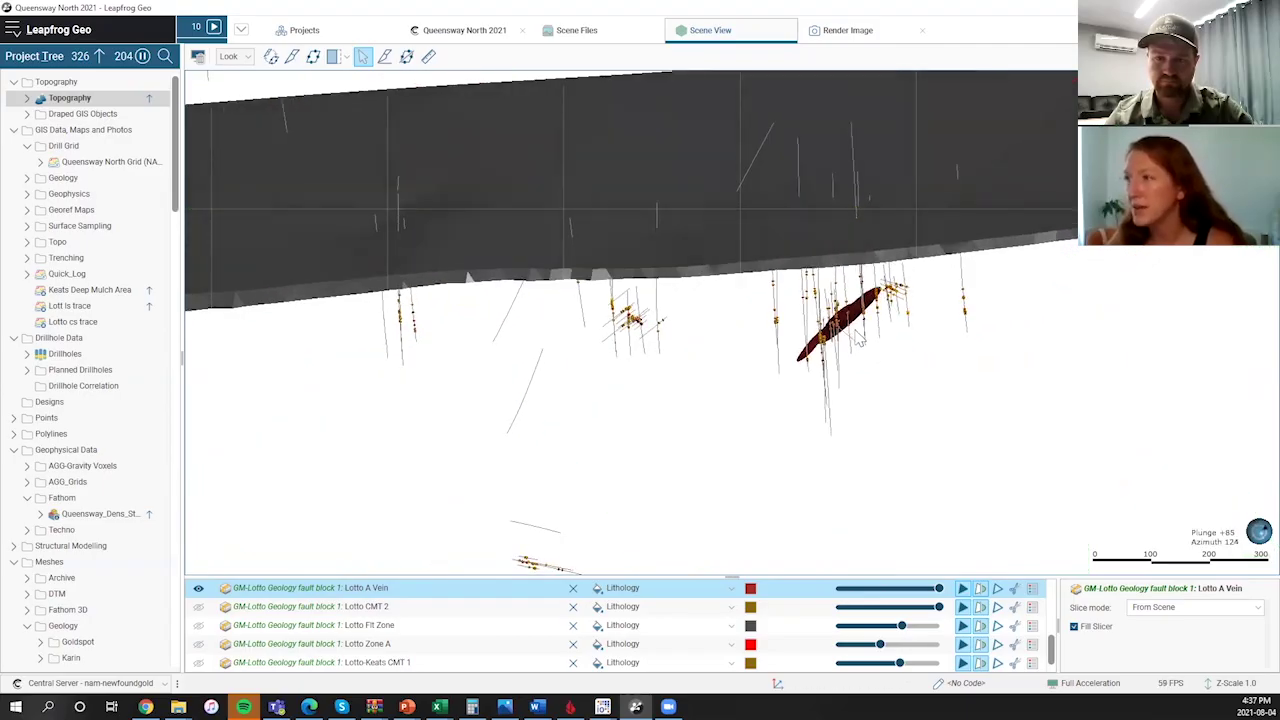
left_click_drag(651, 371, 645, 367)
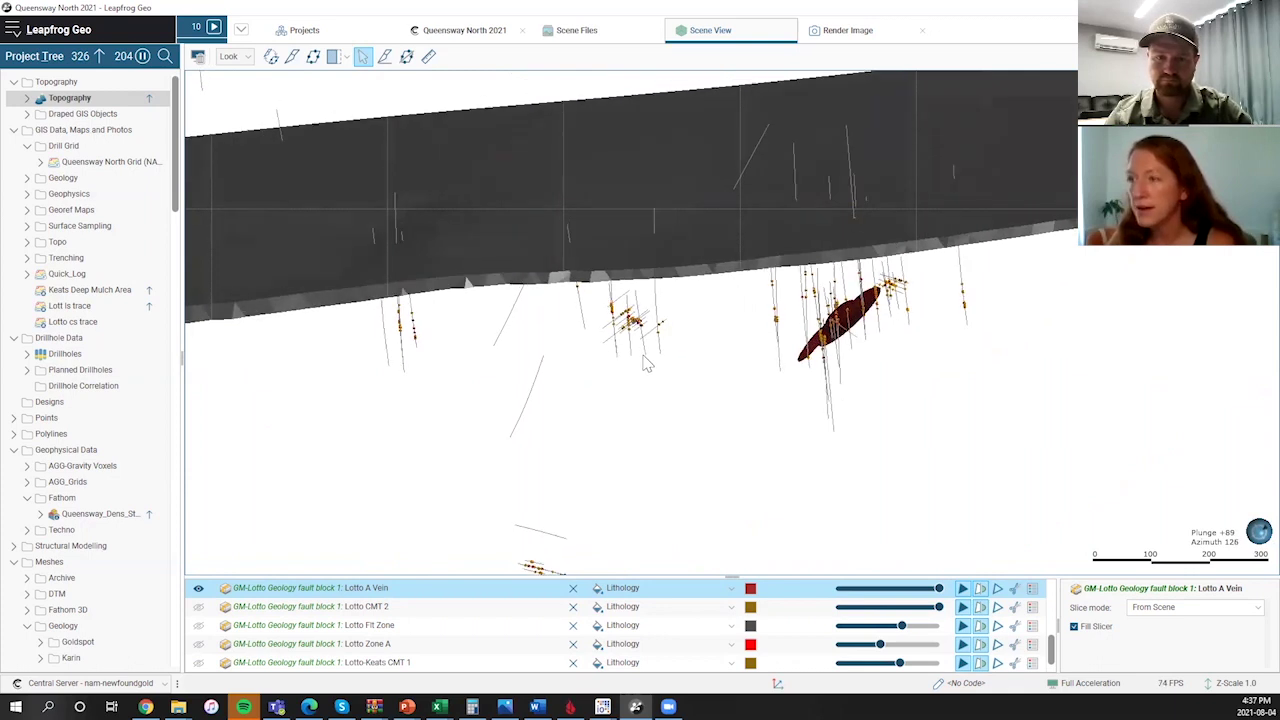
View the Appleton DZ together with the dense drillhole cluster farther along it, and hide the Lotto A Vein.
right_click_drag(641, 358, 643, 369)
middle_click_drag(643, 370, 763, 348)
scroll(765, 356, "down", 5)
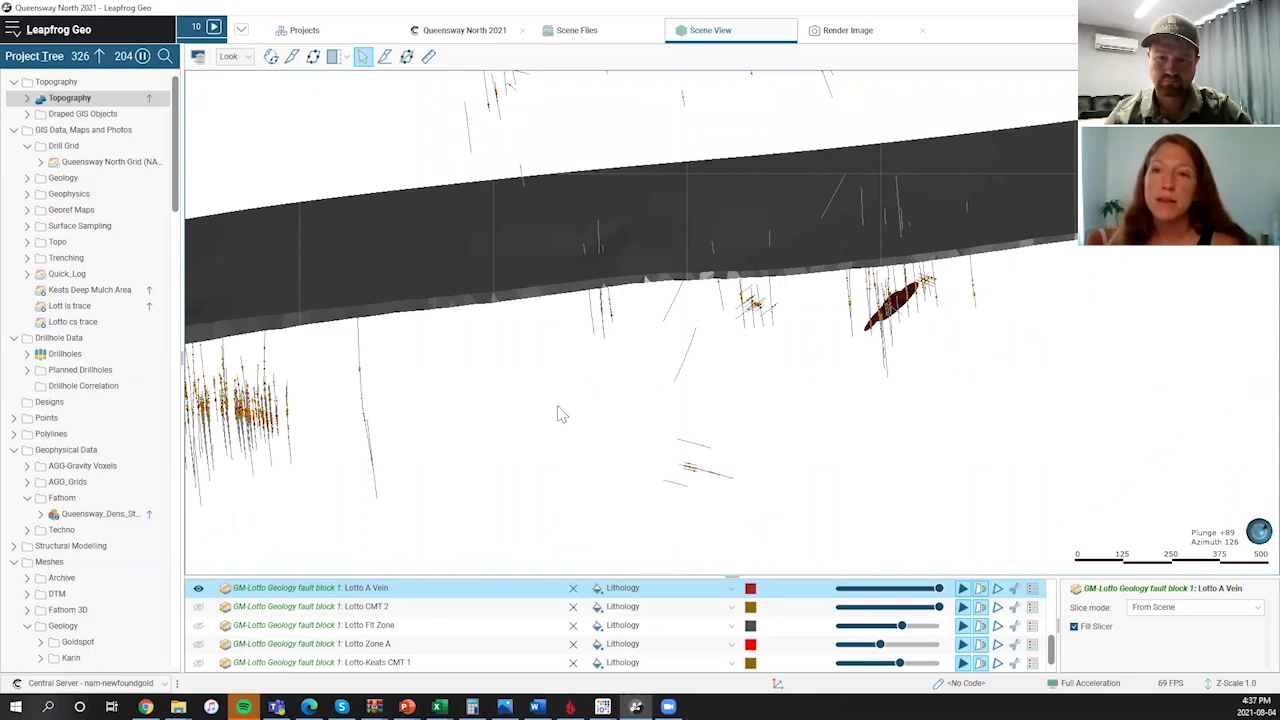
left_click_drag(560, 409, 657, 375)
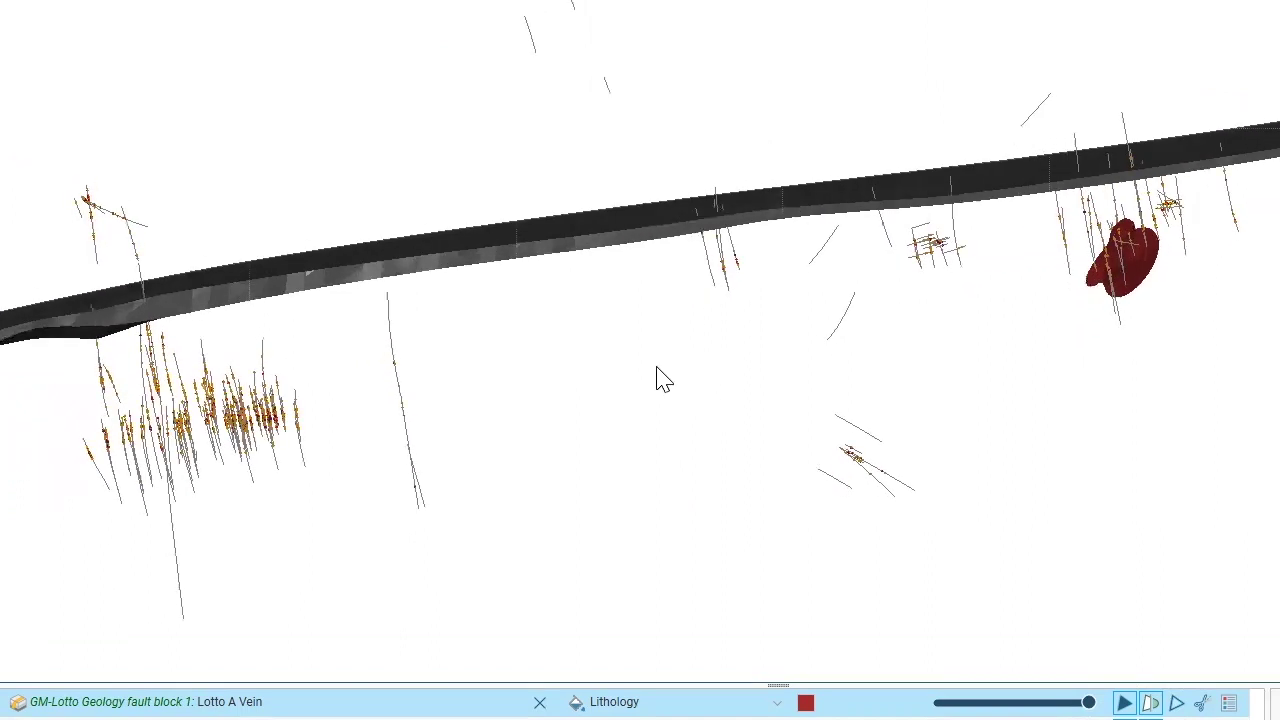
right_click_drag(665, 380, 780, 368)
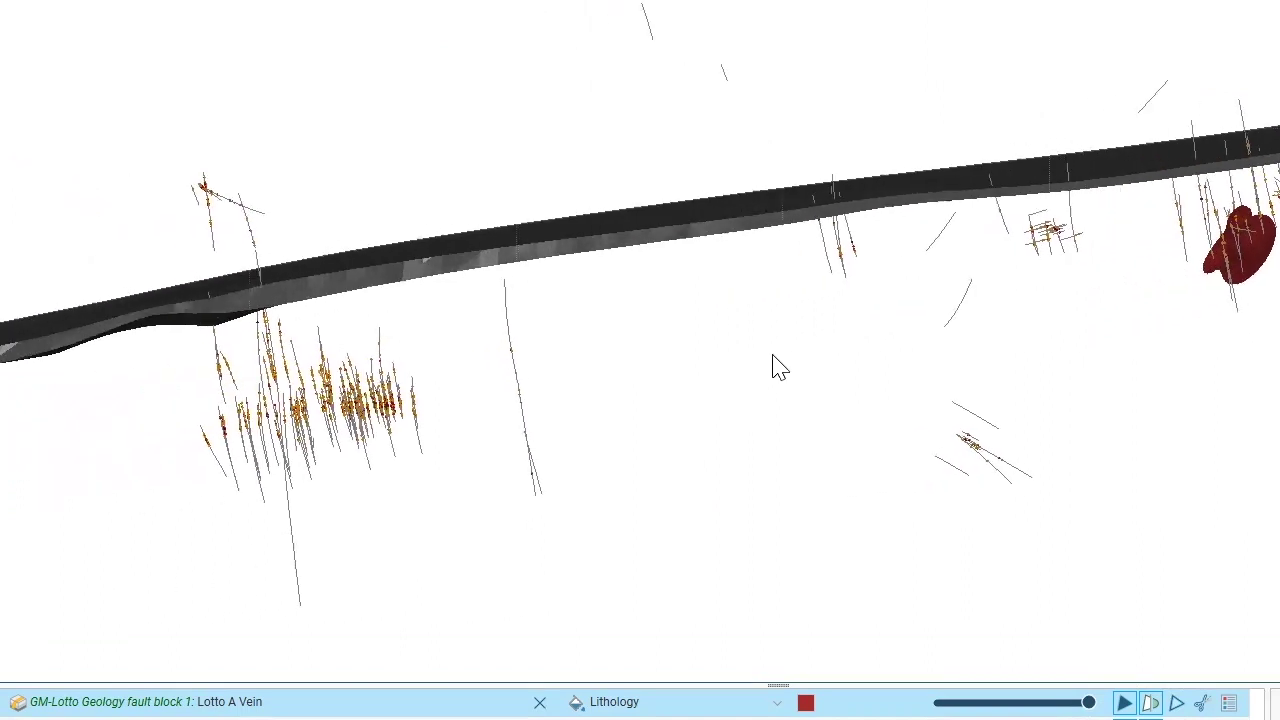
left_click_drag(760, 358, 786, 352)
left_click_drag(708, 366, 1054, 317)
left_click(196, 589)
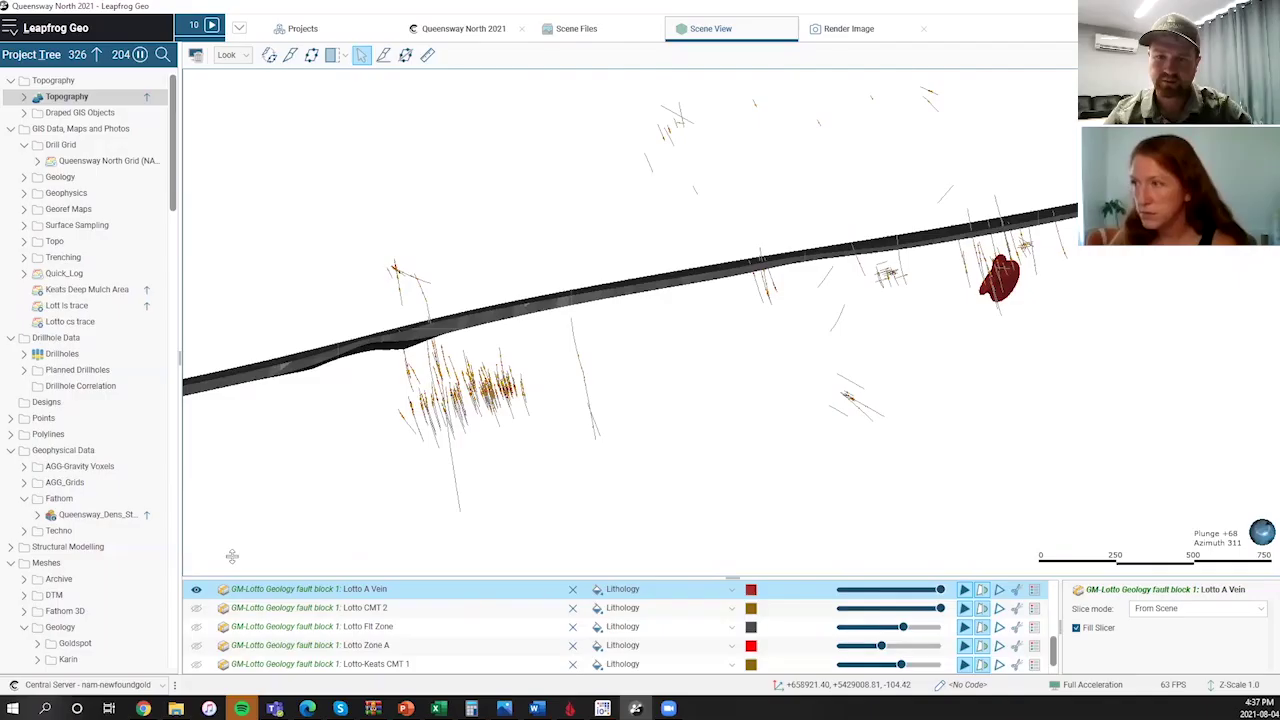
Examine the small, isolated cluster of gold assay drillholes set away from the Appleton DZ.
right_click_drag(528, 425, 545, 441)
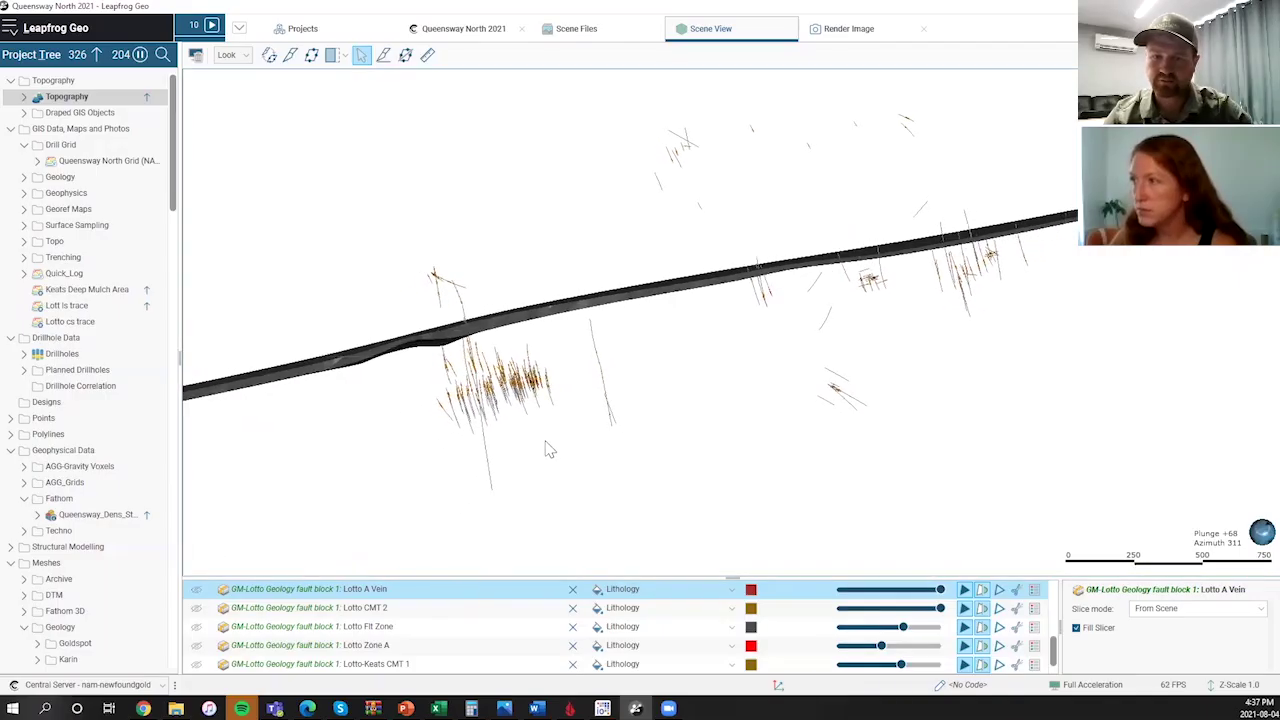
left_click_drag(546, 450, 703, 442)
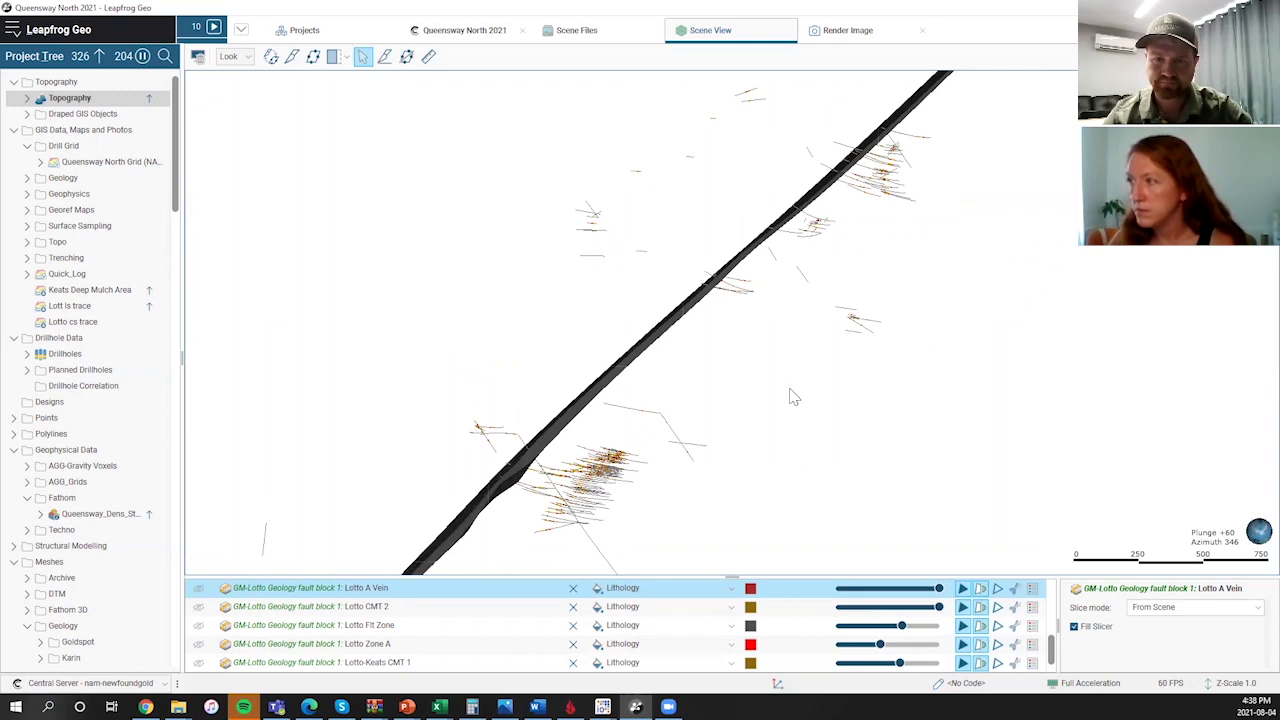
scroll(790, 400, "up", 4)
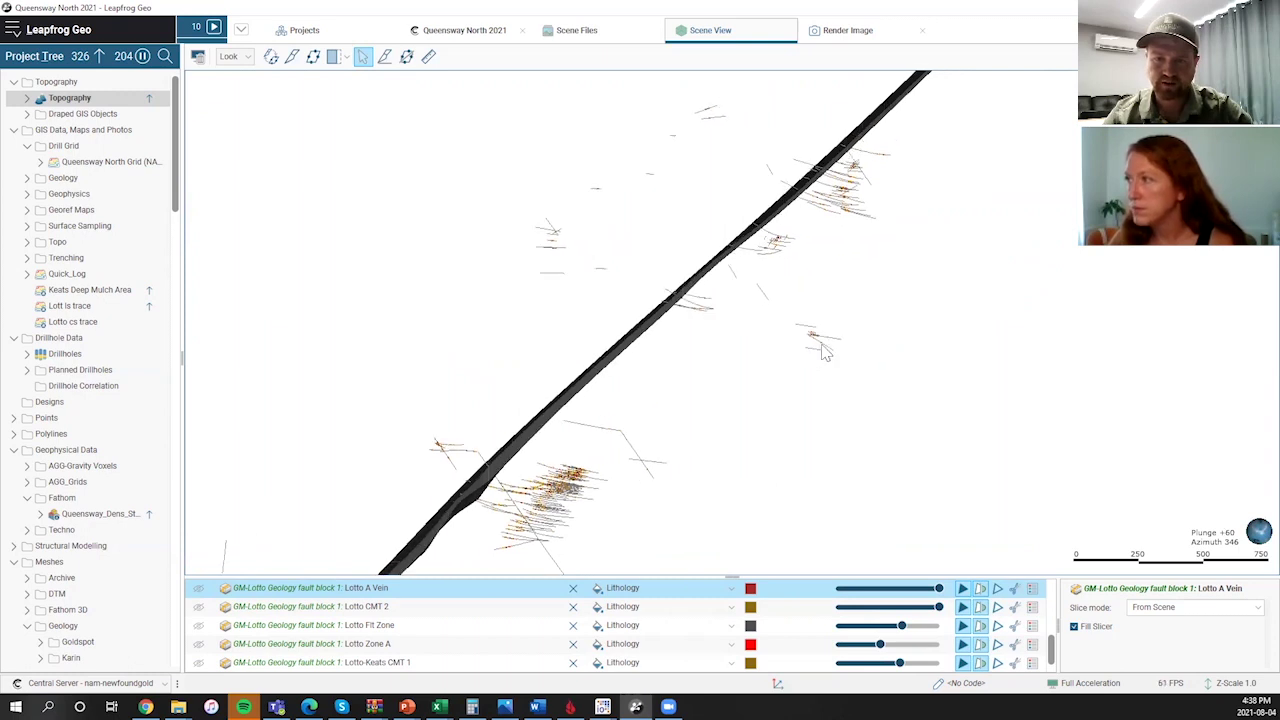
left_click_drag(787, 422, 811, 450)
scroll(813, 427, "up", 3)
middle_click_drag(832, 429, 851, 396)
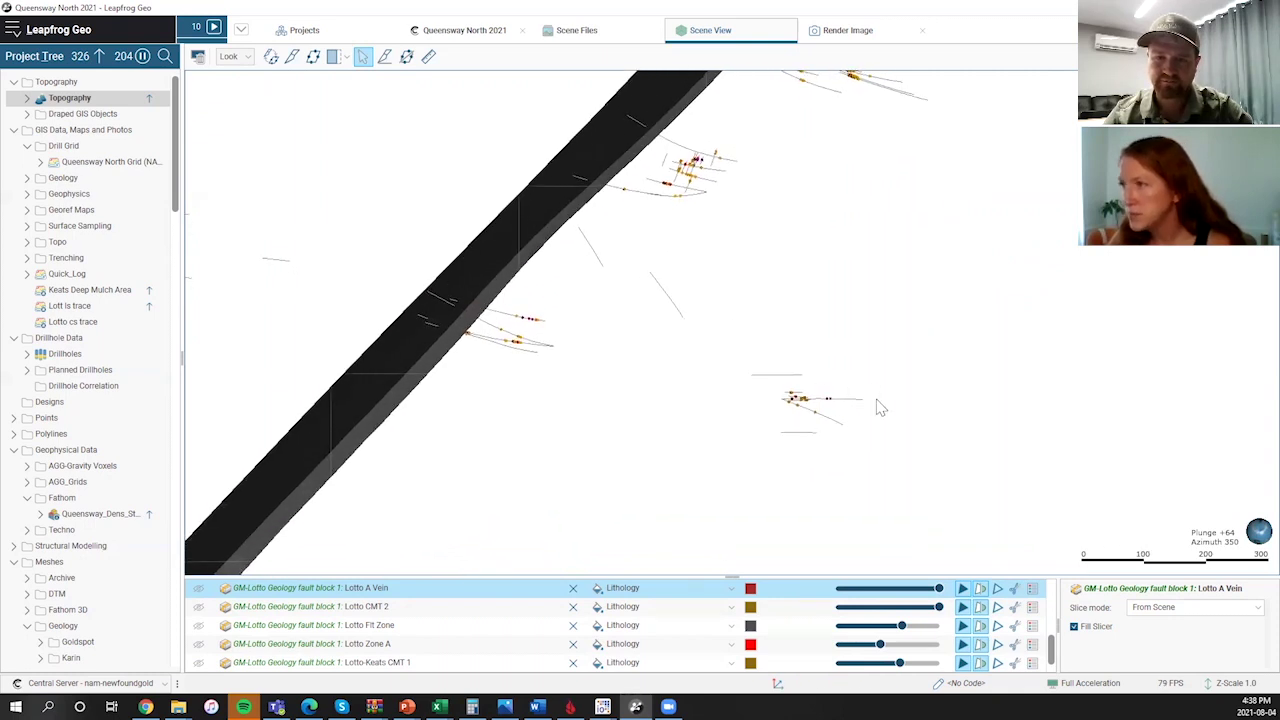
scroll(880, 415, "down", 2)
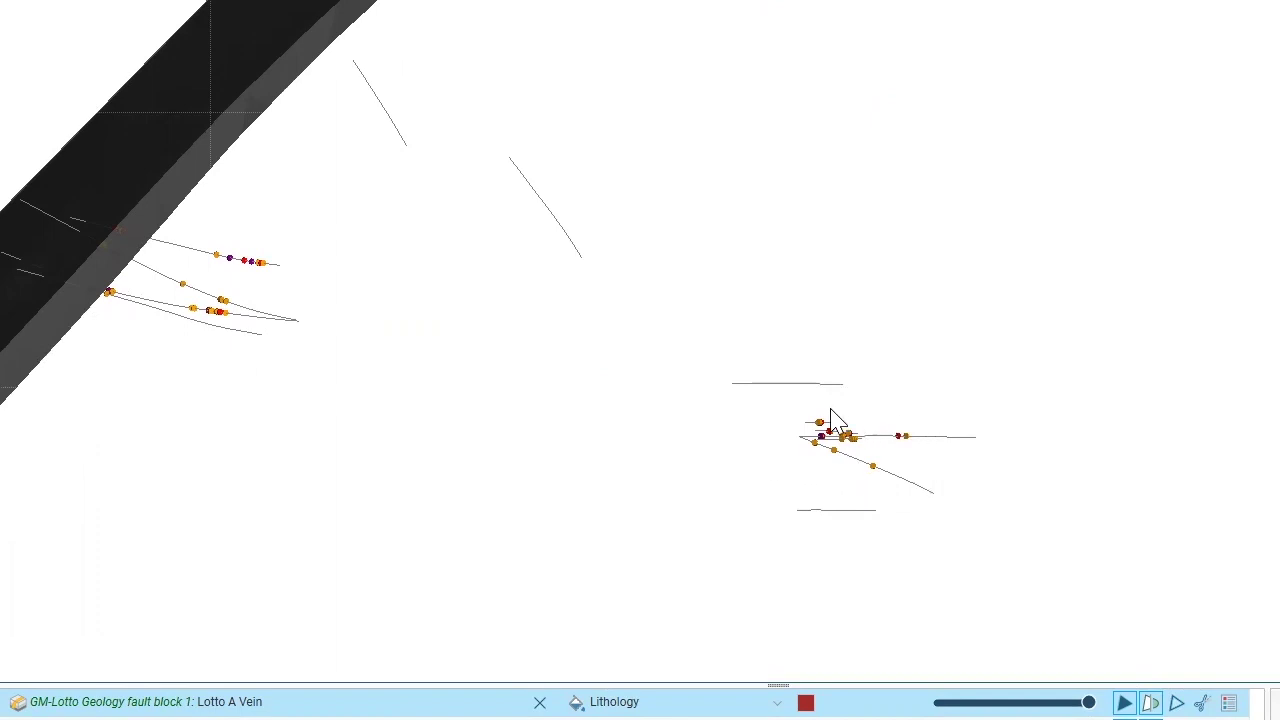
left_click_drag(808, 477, 885, 467)
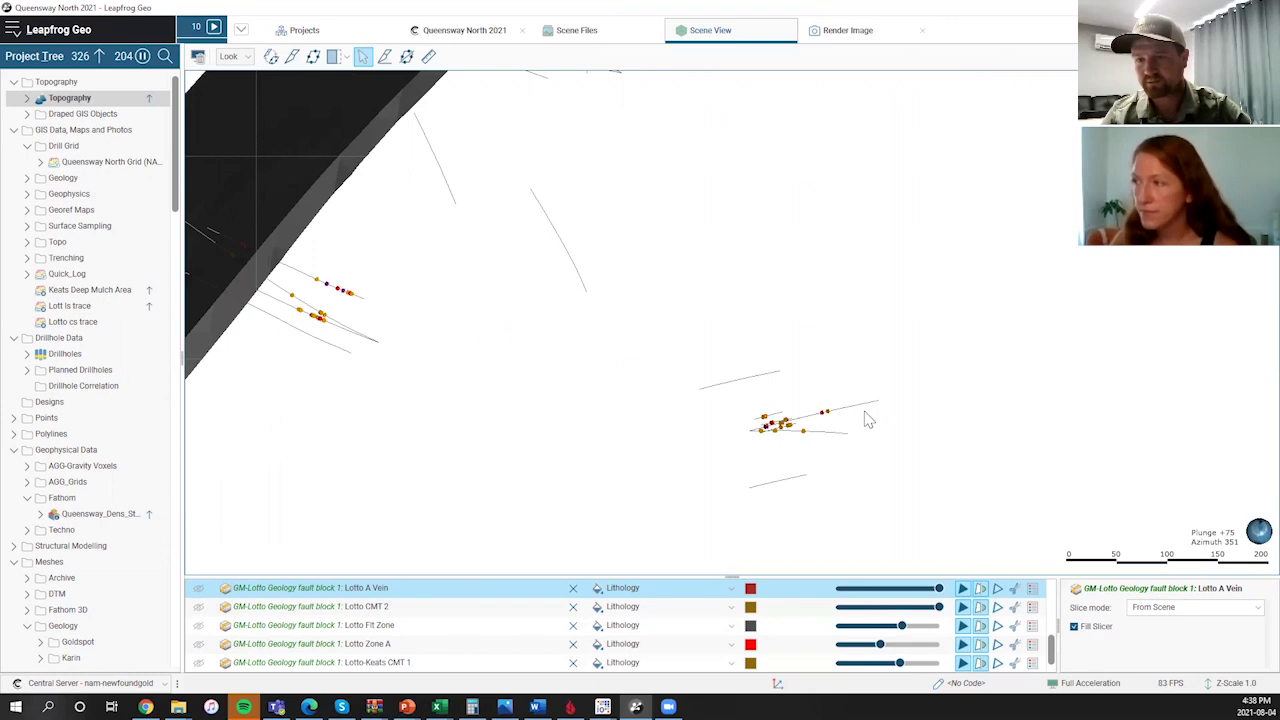
Examine how the assay drillhole clusters are distributed along both sides of the Appleton DZ.
right_click_drag(867, 418, 877, 461)
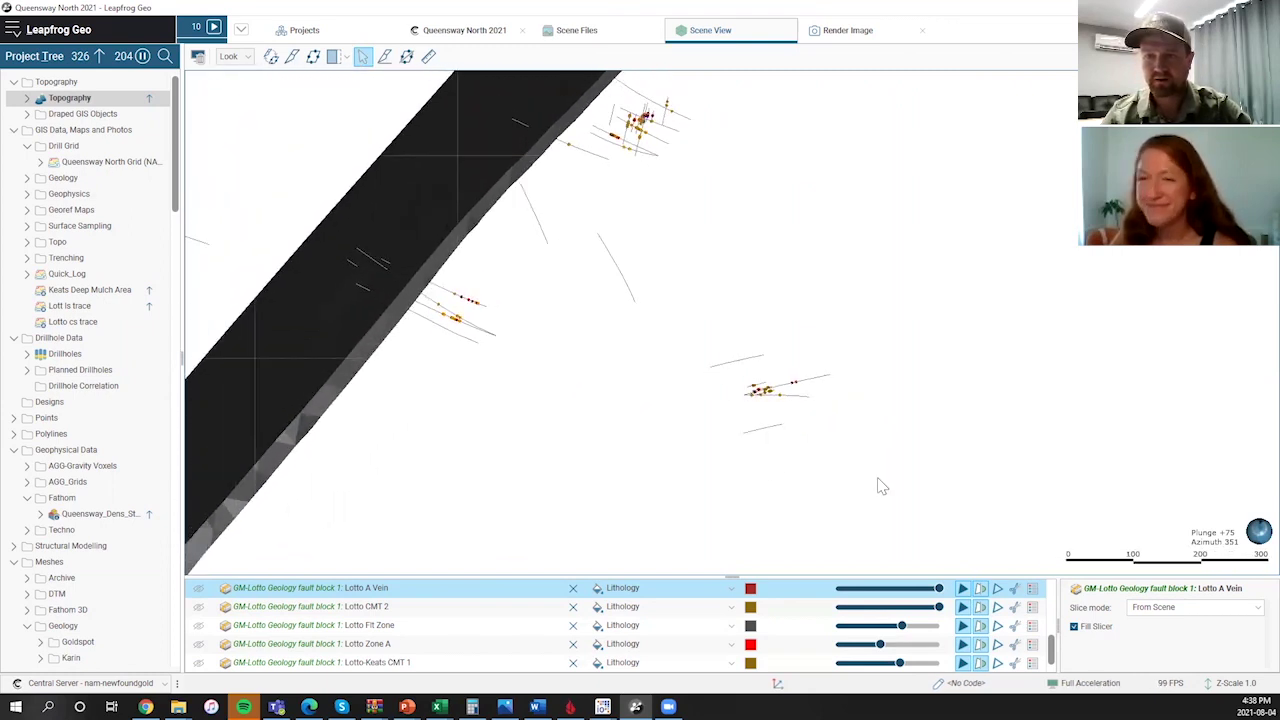
scroll(879, 488, "down", 2)
scroll(818, 420, "down", 3)
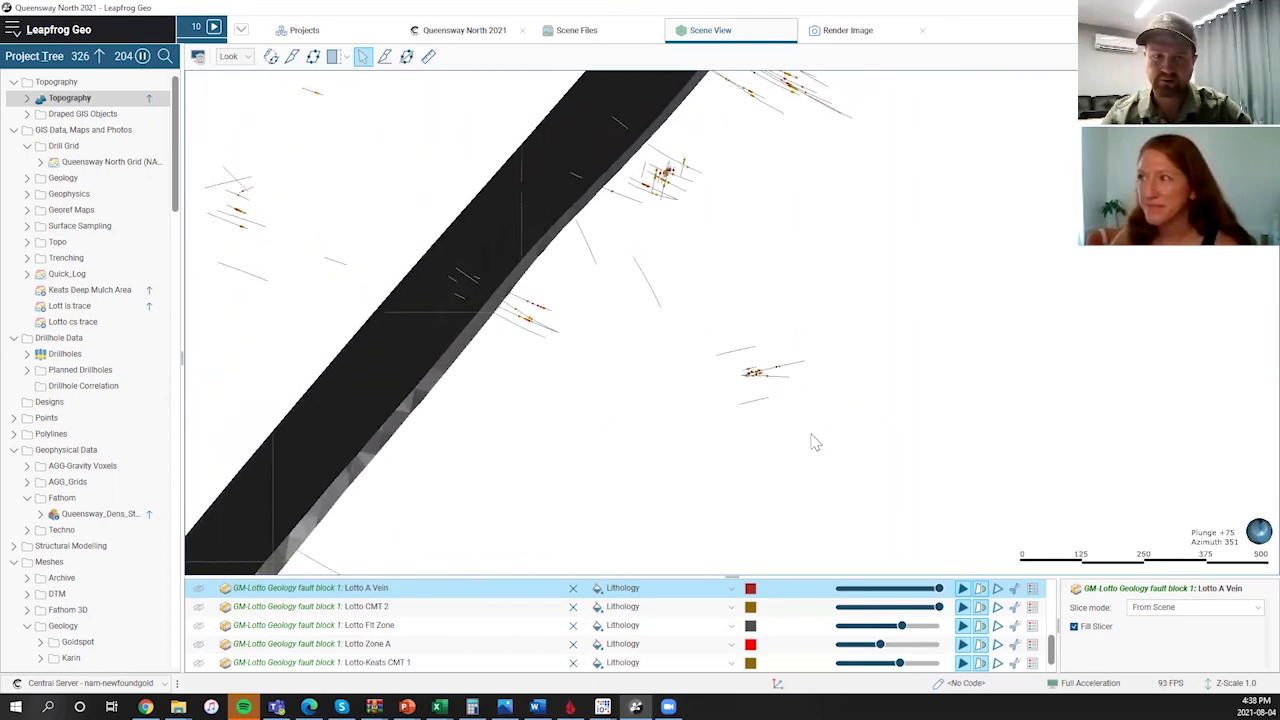
scroll(818, 450, "down", 3)
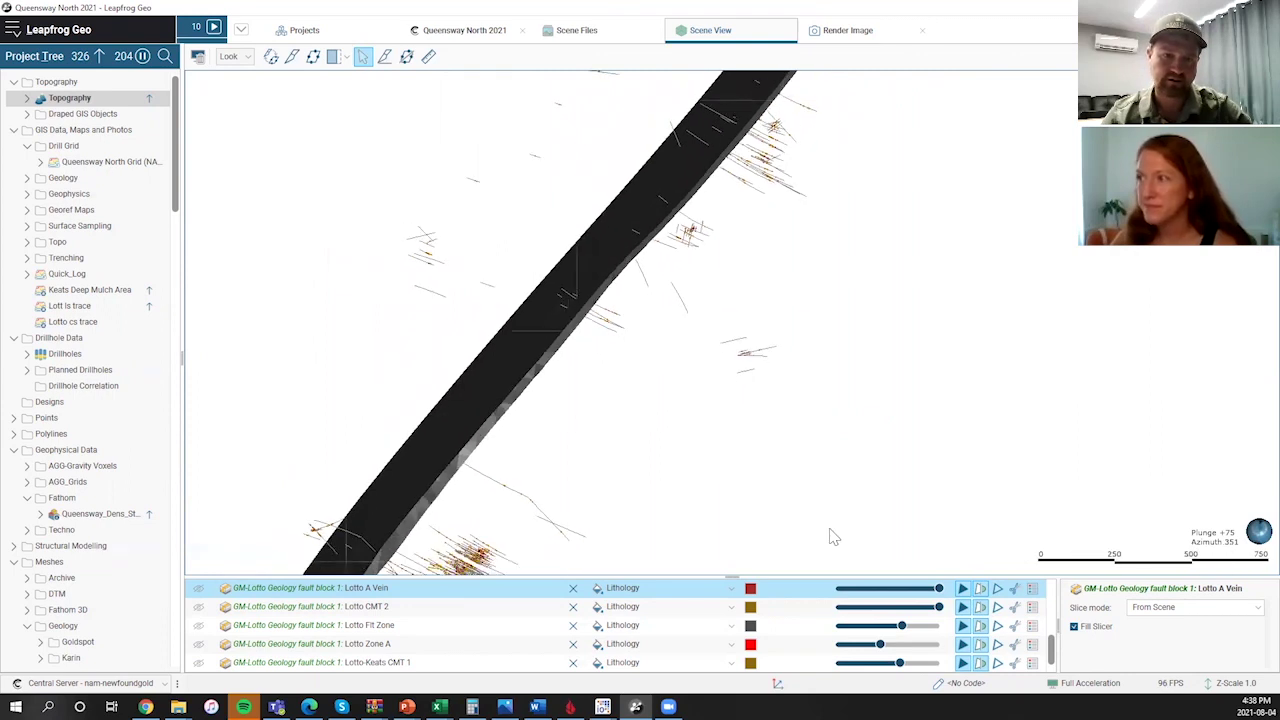
middle_click_drag(799, 470, 915, 368)
scroll(887, 380, "down", 1)
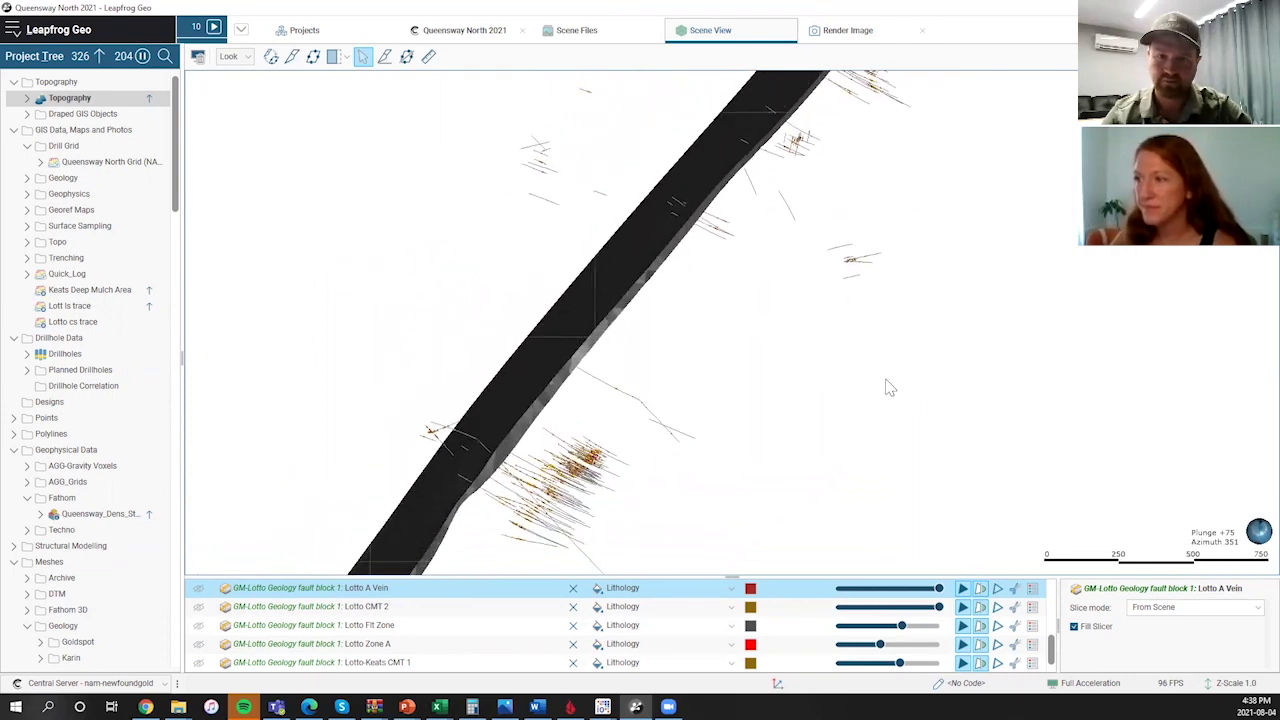
left_click_drag(886, 380, 882, 362)
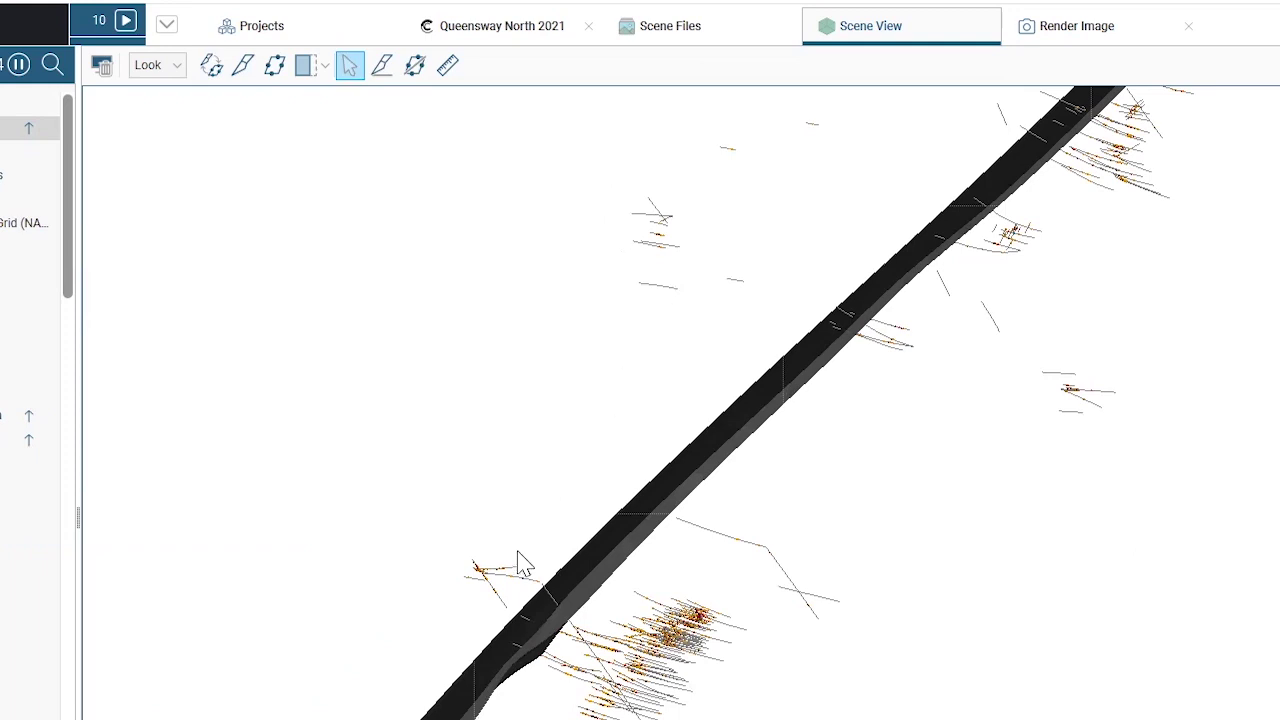
left_click_drag(584, 541, 611, 542)
left_click_drag(642, 584, 639, 581)
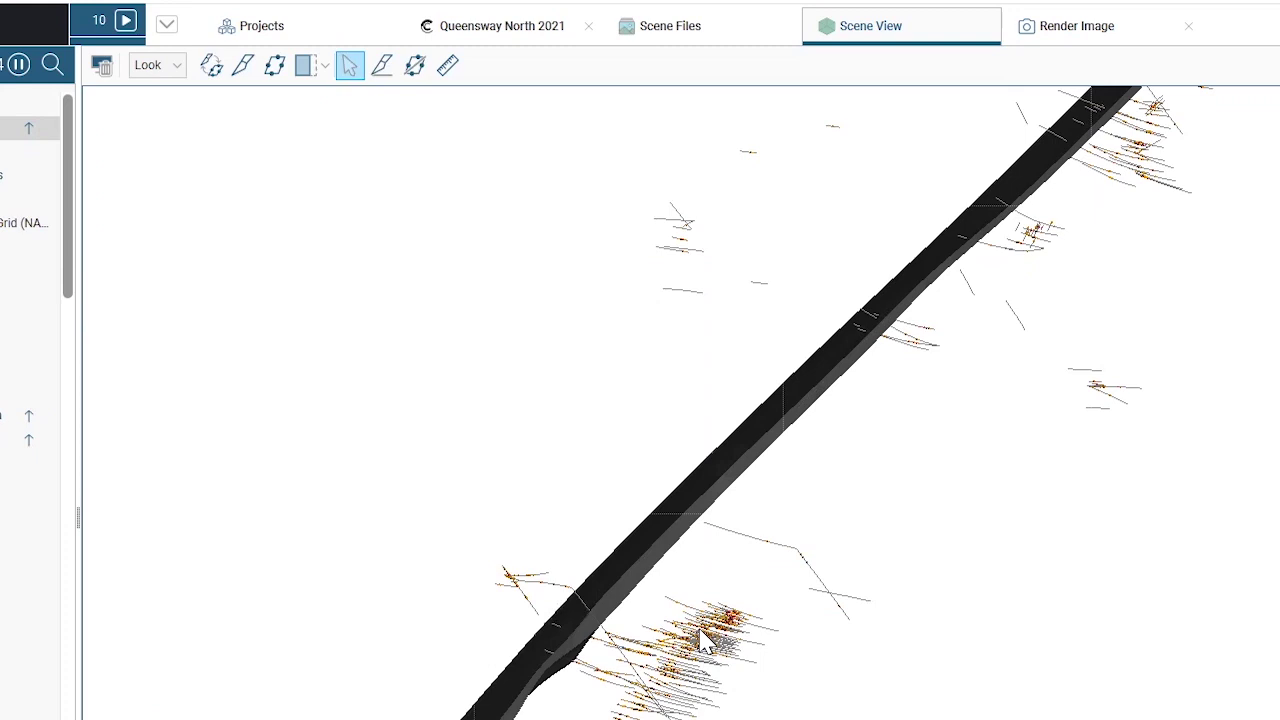
middle_click_drag(915, 473, 925, 501)
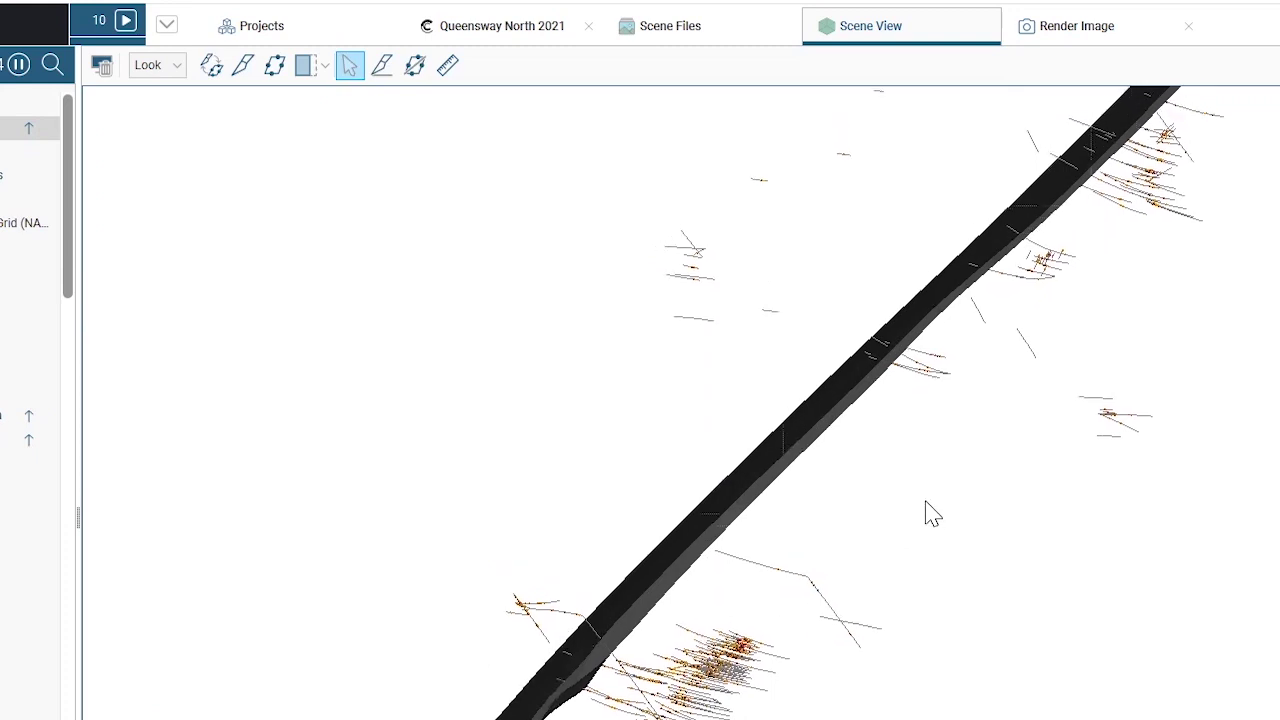